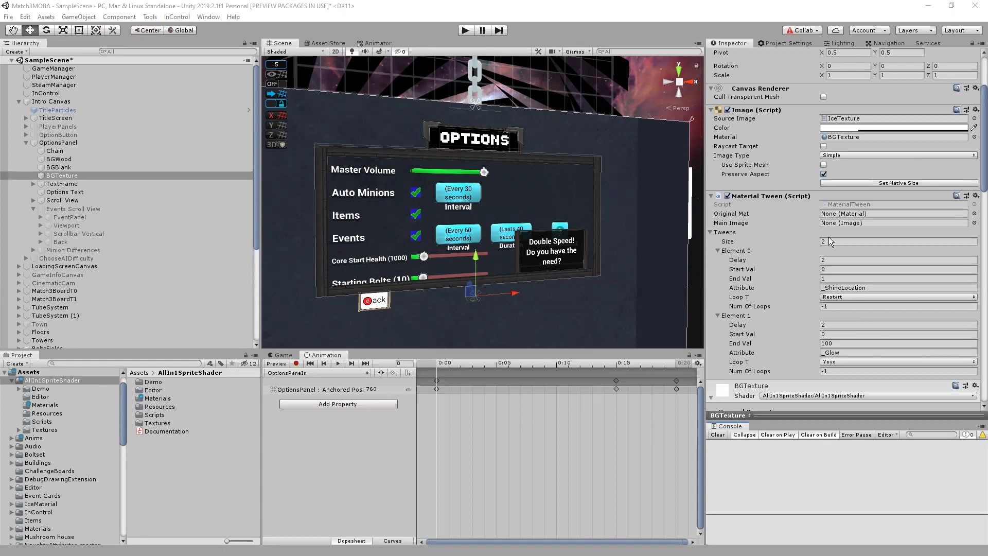
Review the Material Tween settings and BGTexture material, then run the game in Play mode.
{"action": "left_click", "coordinate": [792, 196]}
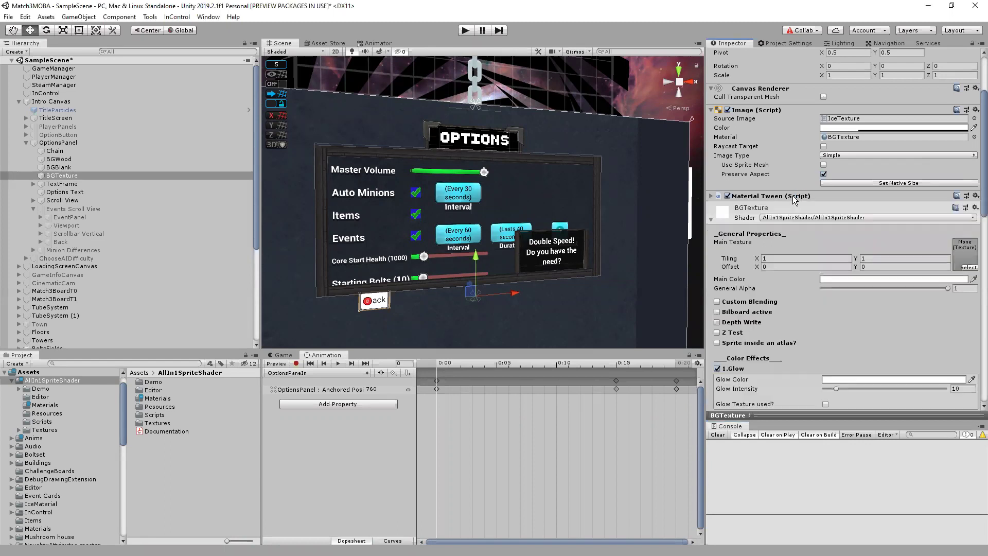
{"action": "left_click", "coordinate": [792, 195]}
{"action": "scroll", "coordinate": [771, 246], "scroll_direction": "down", "scroll_amount": 5}
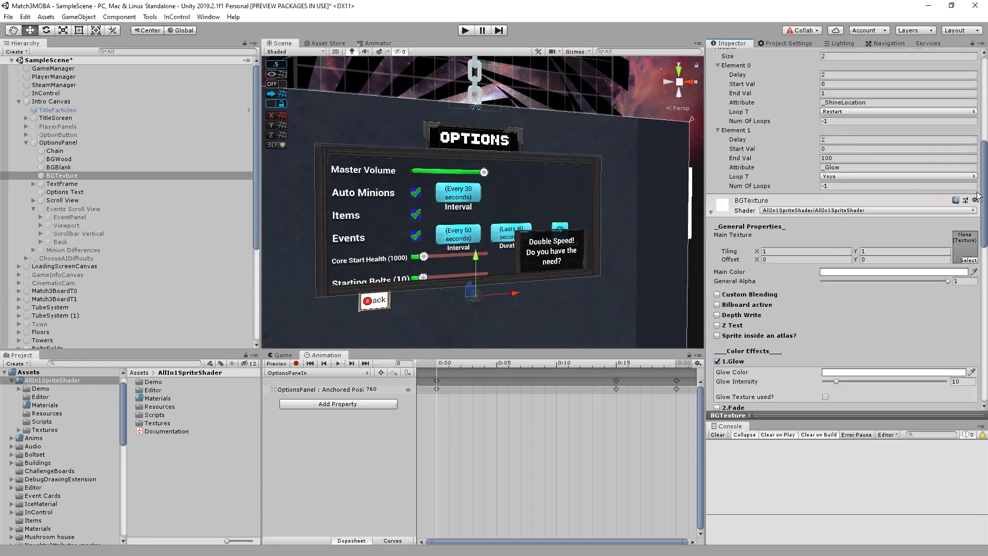
{"action": "left_click_drag", "start_coordinate": [977, 200], "coordinate": [979, 178]}
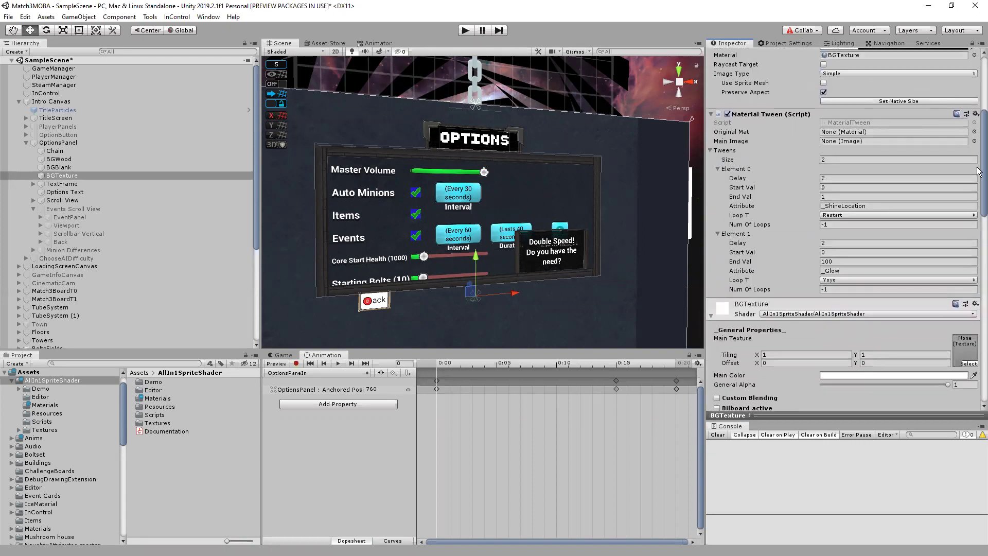
{"action": "left_click", "coordinate": [465, 30]}
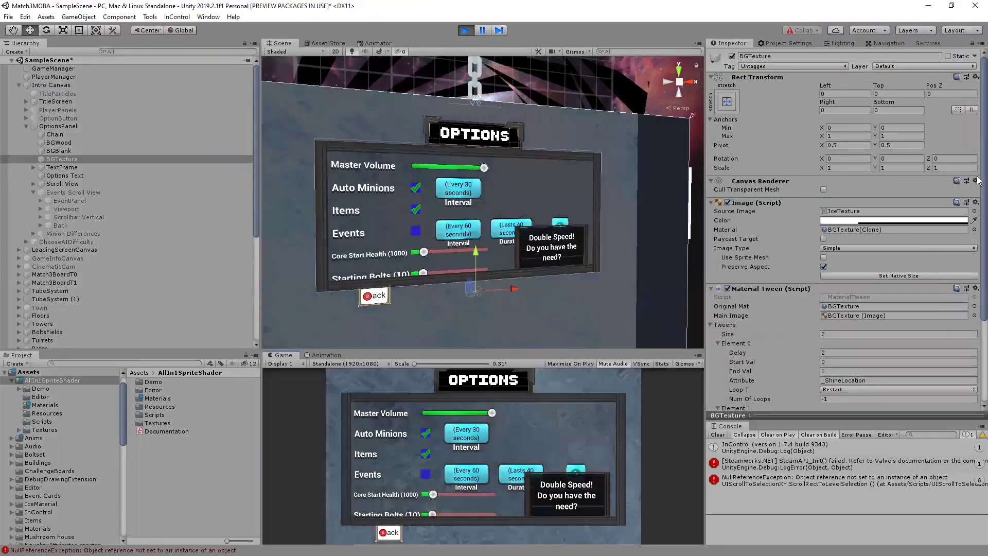
{"action": "scroll", "coordinate": [845, 214], "scroll_direction": "down", "scroll_amount": 1}
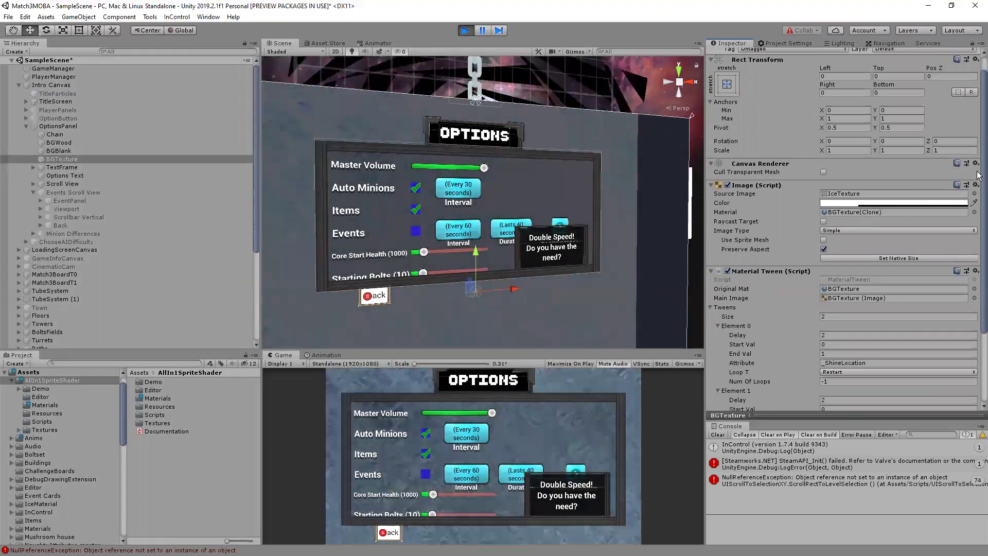
{"action": "scroll", "coordinate": [895, 185], "scroll_direction": "down", "scroll_amount": 2}
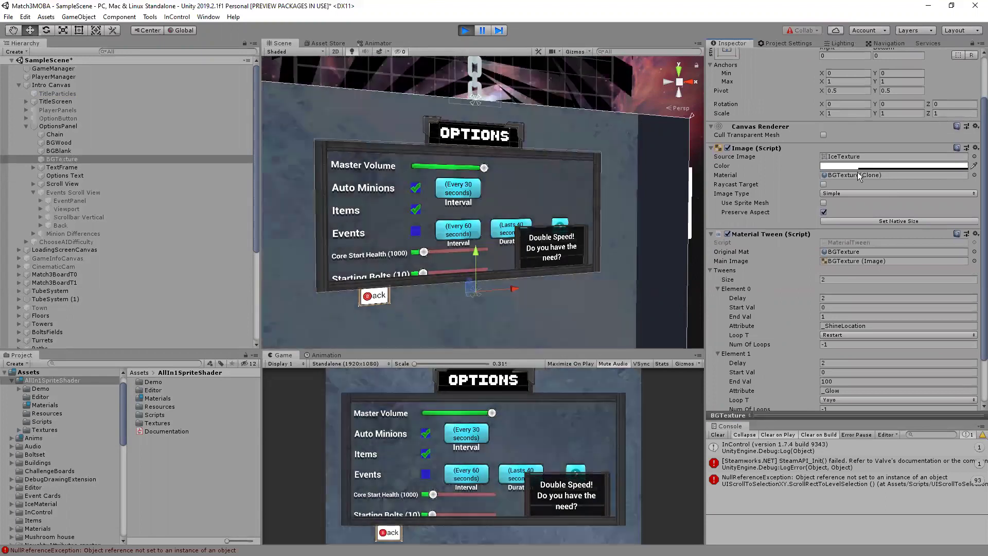
{"action": "scroll", "coordinate": [978, 171], "scroll_direction": "down", "scroll_amount": 1}
{"action": "scroll", "coordinate": [977, 171], "scroll_direction": "down", "scroll_amount": 3}
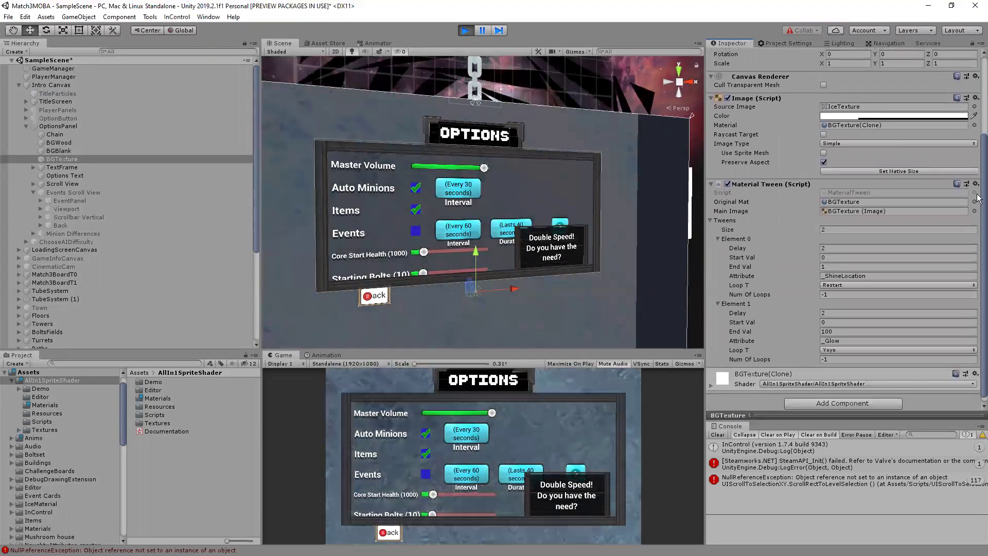
{"action": "left_click", "coordinate": [718, 233]}
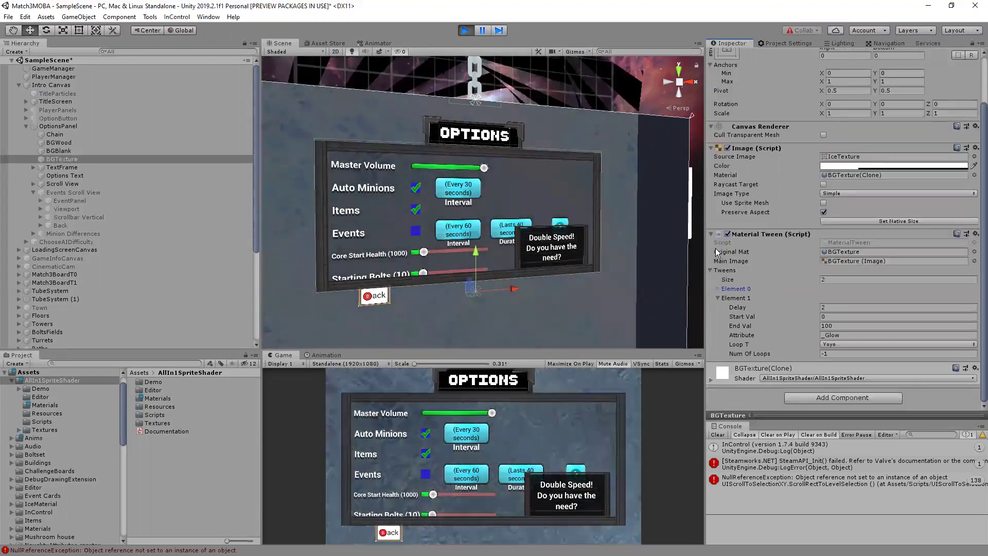
{"action": "left_click", "coordinate": [717, 243]}
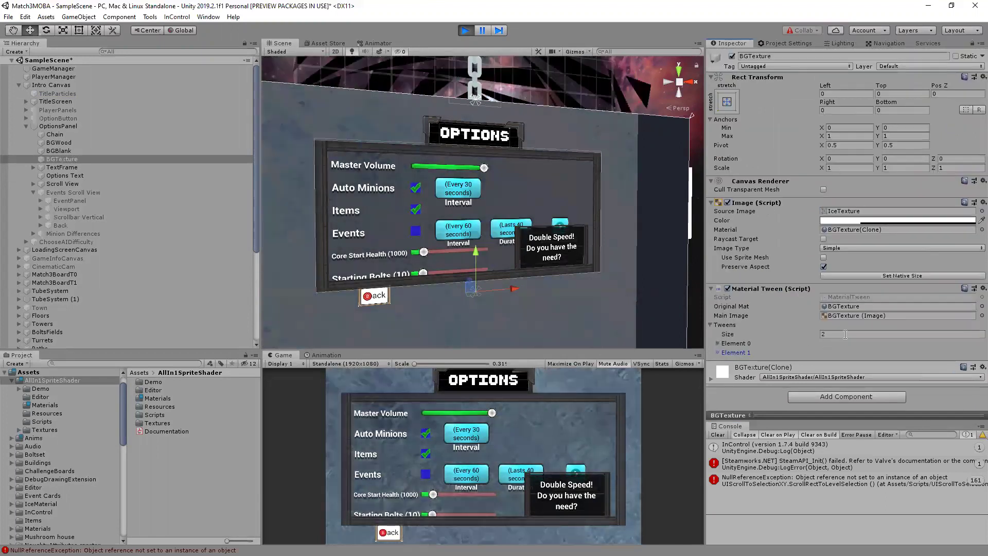
{"action": "left_click", "coordinate": [718, 353]}
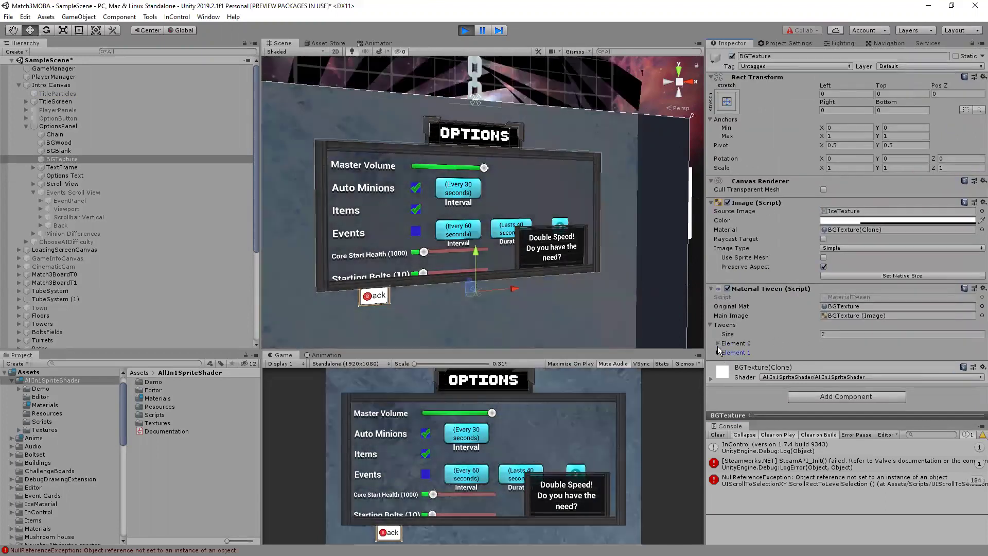
{"action": "left_click", "coordinate": [717, 344]}
{"action": "scroll", "coordinate": [922, 261], "scroll_direction": "down", "scroll_amount": 3}
{"action": "scroll", "coordinate": [923, 263], "scroll_direction": "down", "scroll_amount": 2}
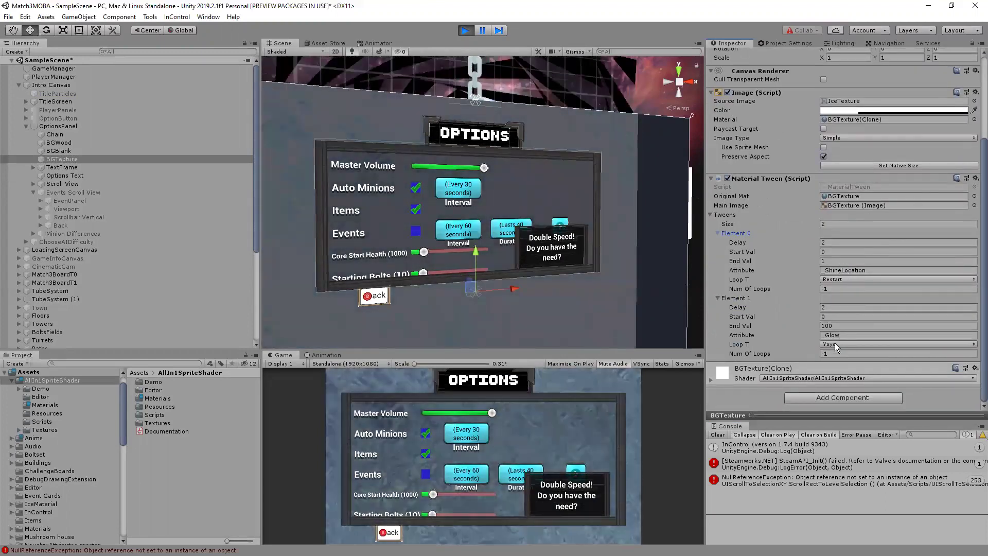
Reduce the Material Tween to one tween and give Element 0 a delay of 1.
{"action": "left_click", "coordinate": [842, 224]}
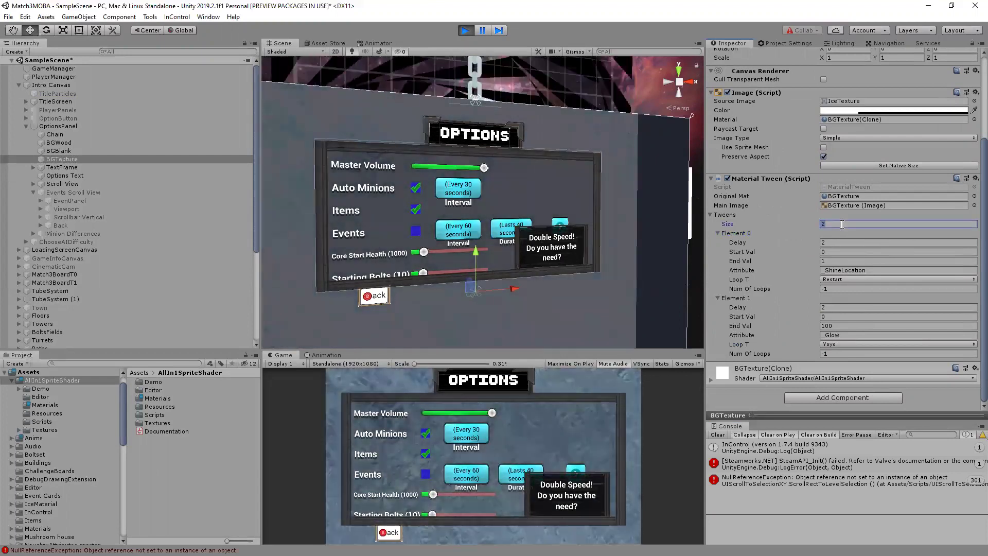
{"action": "type", "text": "1"}
{"action": "key", "text": "Return"}
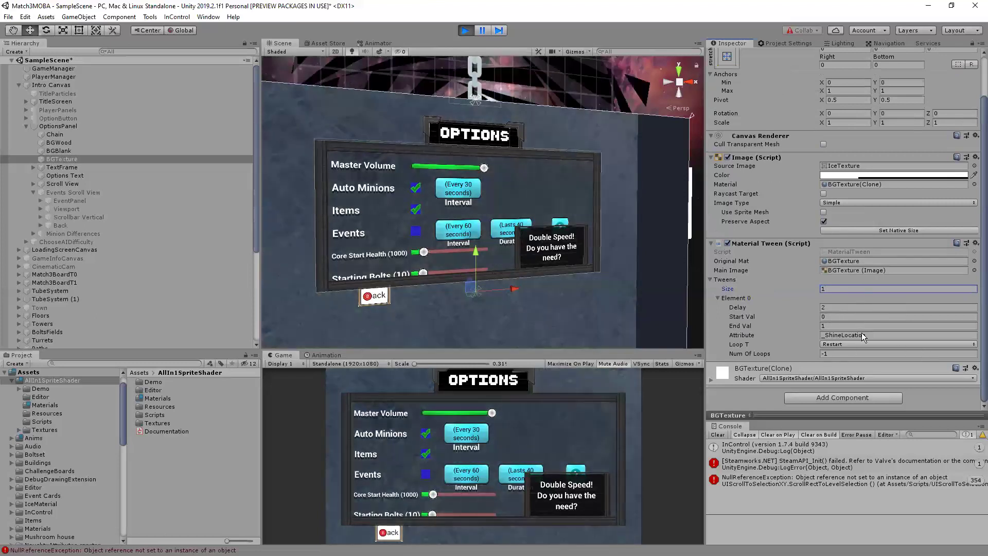
{"action": "left_click", "coordinate": [831, 307]}
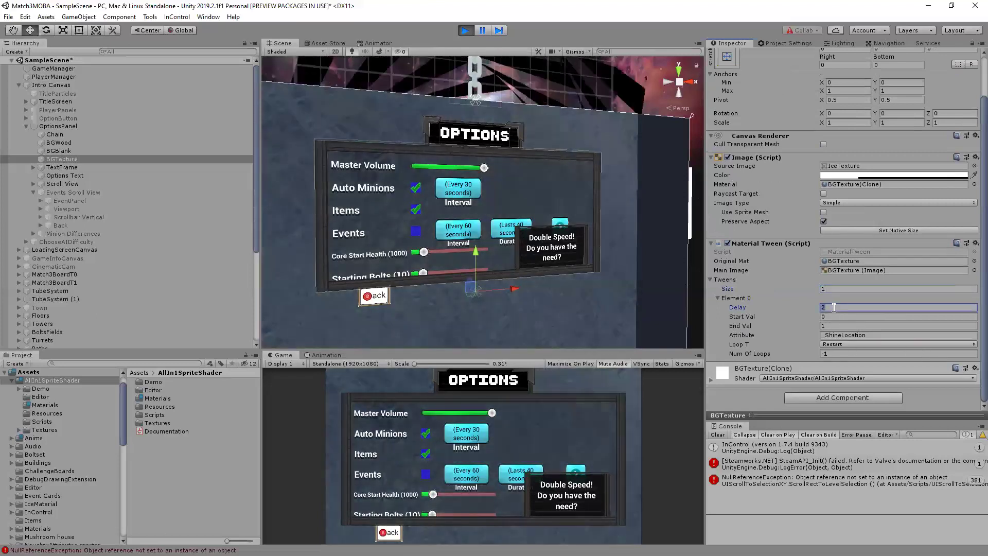
{"action": "type", "text": "1"}
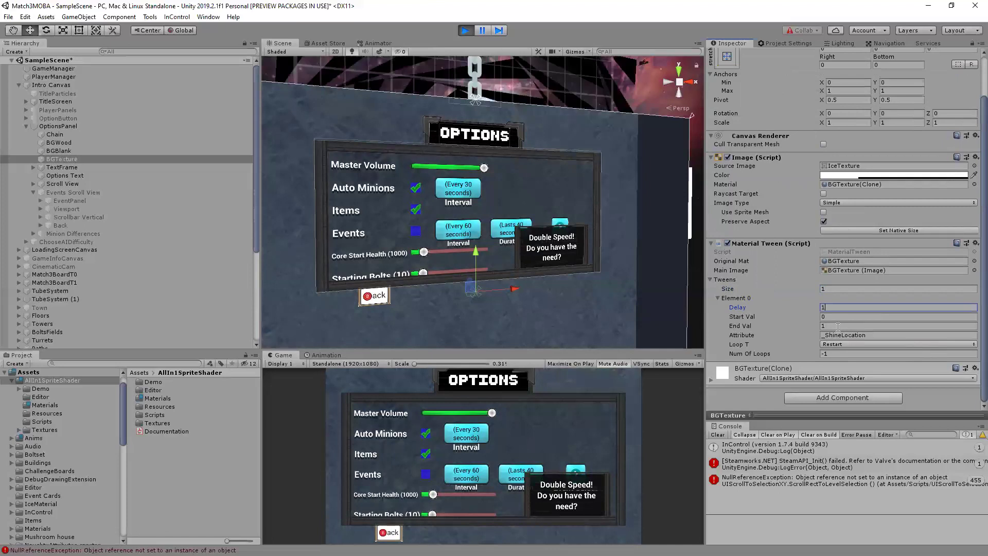
Make the _ShineLocation tween run from 0 to 1 with Yoyo looping.
{"action": "left_click", "coordinate": [835, 326]}
{"action": "type", "text": ".5"}
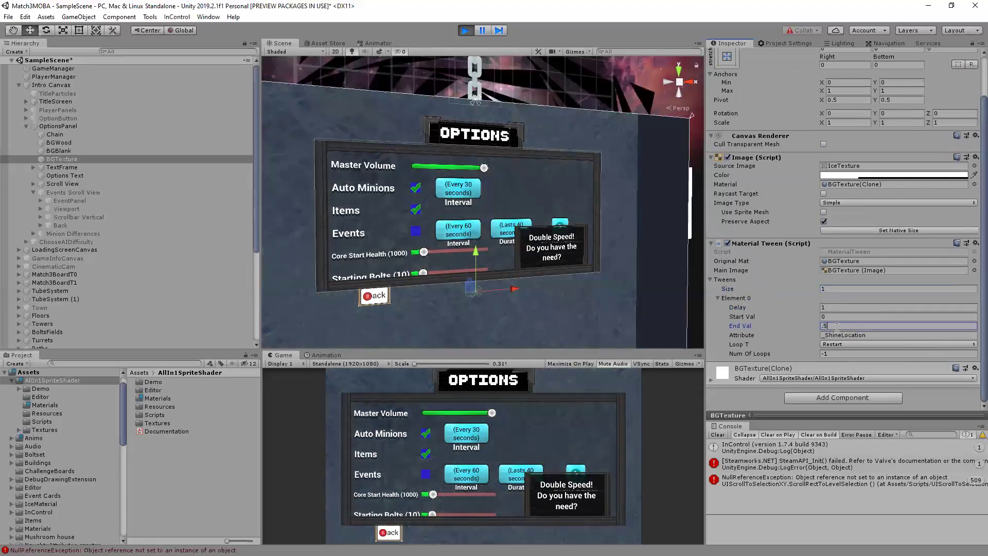
{"action": "left_click", "coordinate": [835, 316]}
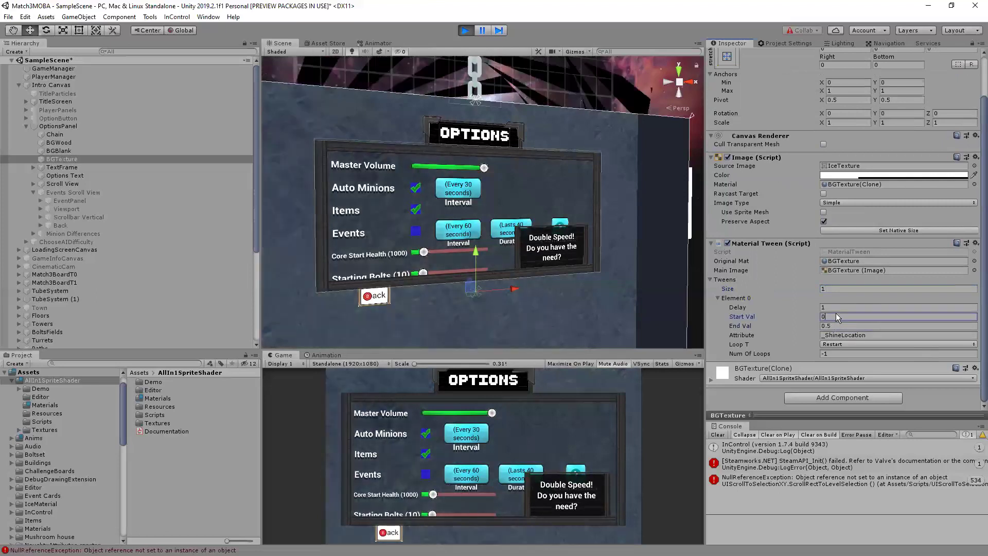
{"action": "type", "text": ".5"}
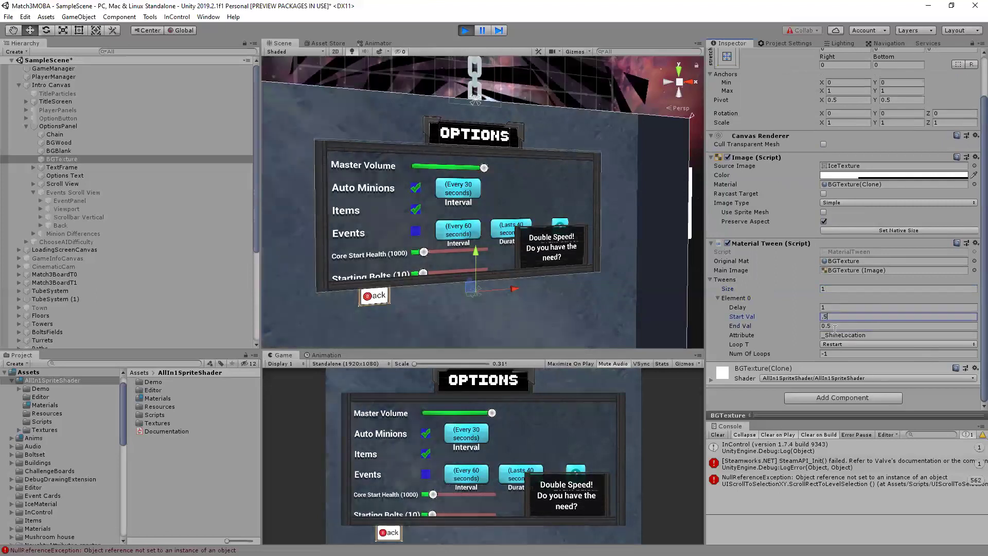
{"action": "left_click", "coordinate": [837, 325]}
{"action": "type", "text": "1"}
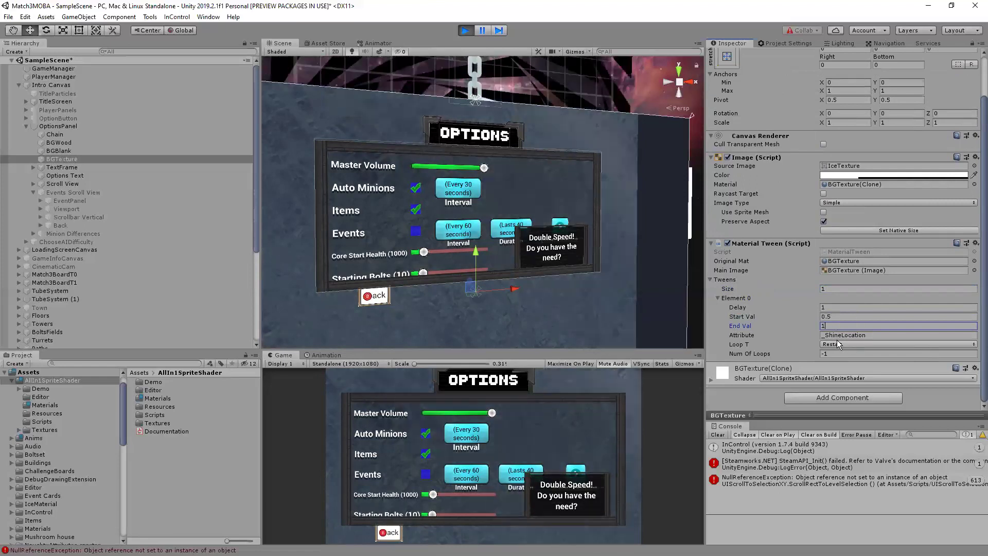
{"action": "left_click", "coordinate": [845, 315]}
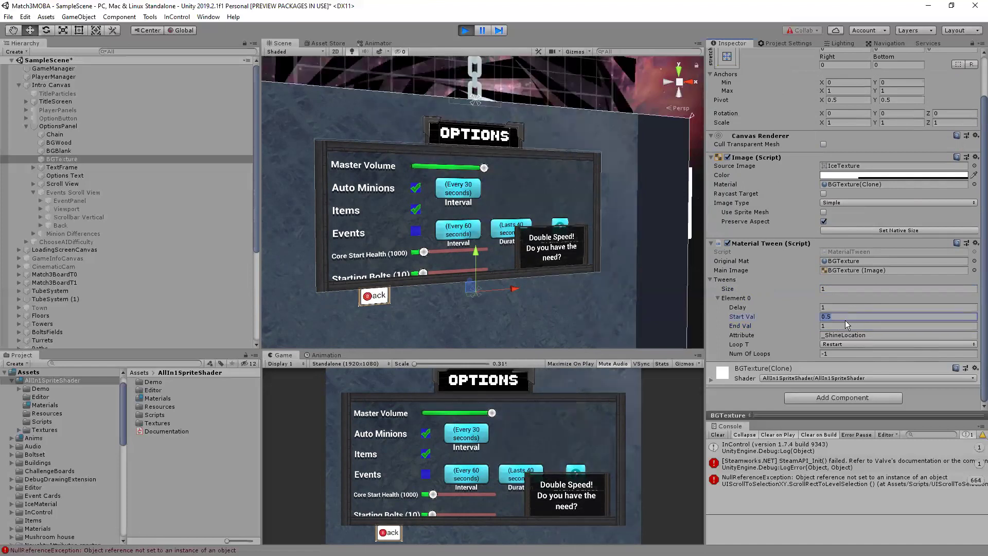
{"action": "type", "text": "0"}
{"action": "left_click", "coordinate": [837, 344]}
{"action": "left_click", "coordinate": [843, 367]}
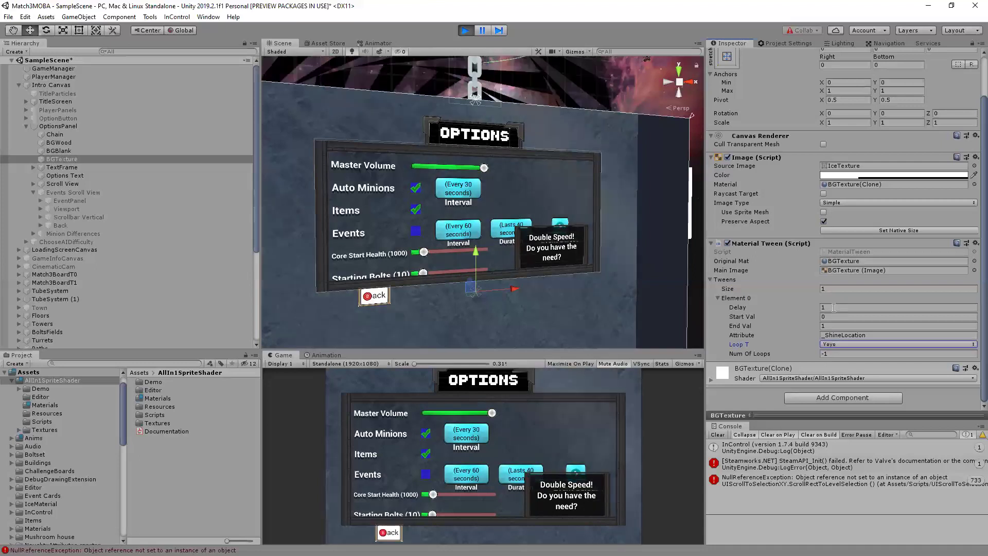
{"action": "left_click", "coordinate": [831, 288]}
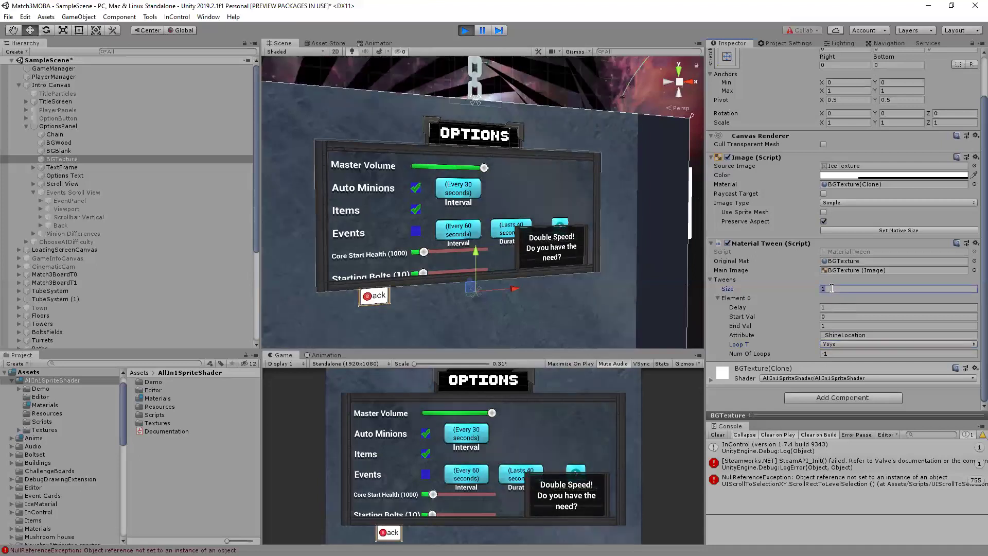
Increase the tweens to 2 and expand the BGTexture(Clone) material properties.
{"action": "type", "text": "2"}
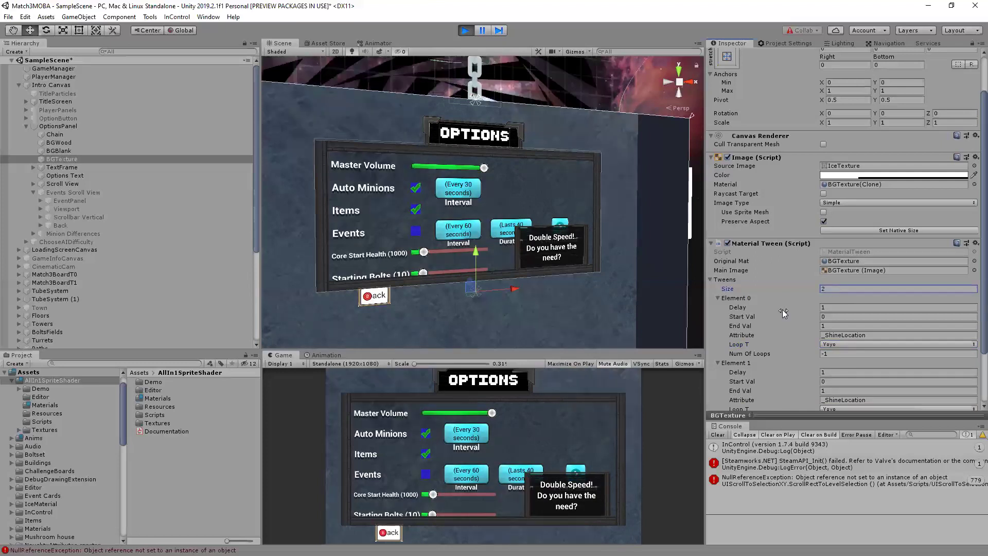
{"action": "scroll", "coordinate": [782, 309], "scroll_direction": "down", "scroll_amount": 3}
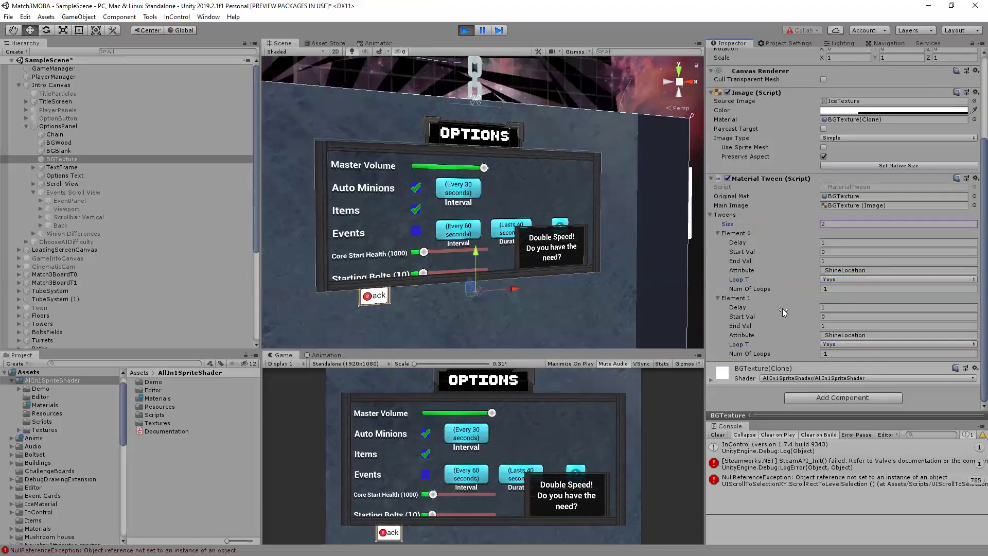
{"action": "left_click", "coordinate": [711, 378]}
{"action": "scroll", "coordinate": [796, 331], "scroll_direction": "down", "scroll_amount": 4}
{"action": "scroll", "coordinate": [796, 330], "scroll_direction": "down", "scroll_amount": 10}
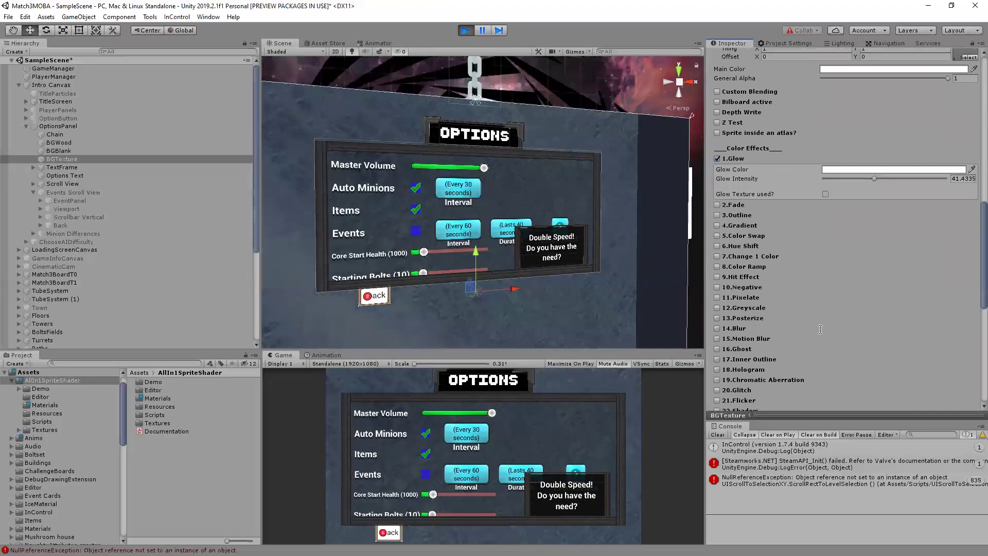
{"action": "scroll", "coordinate": [864, 242], "scroll_direction": "up", "scroll_amount": 10}
Set Element 1's attribute to _Glow, checking property names in Documentation.pdf.
{"action": "left_click", "coordinate": [877, 242]}
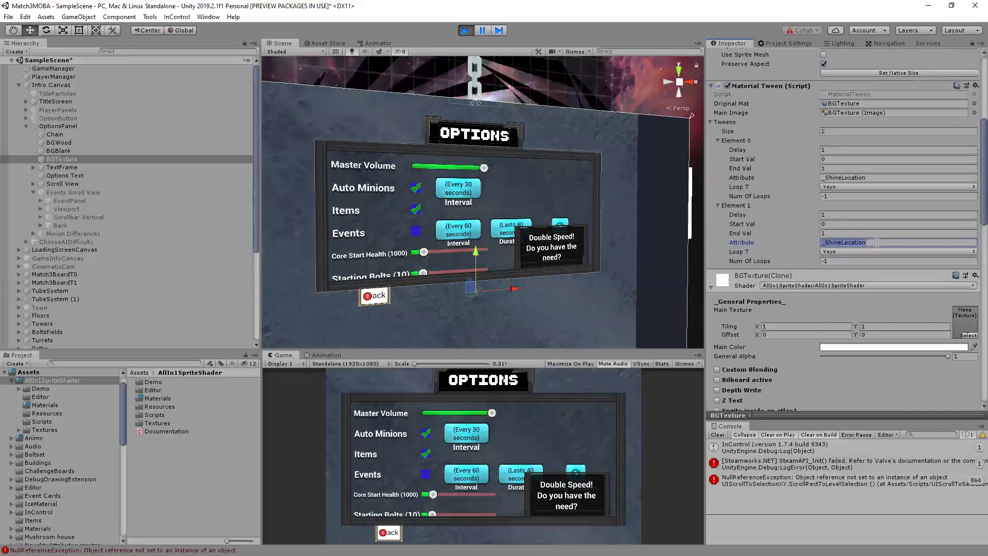
{"action": "key", "text": "BackSpace"}
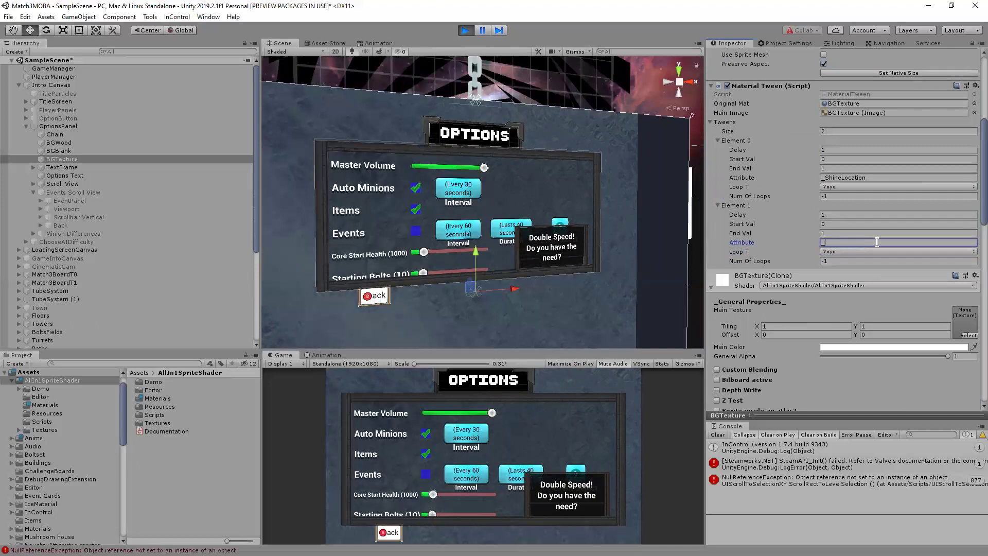
{"action": "type", "text": "_Glow"}
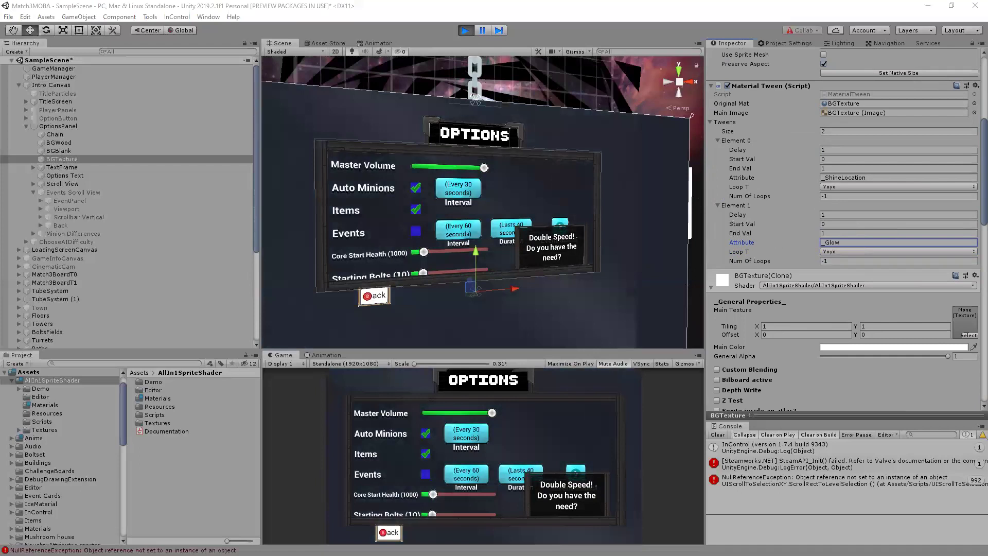
{"action": "key", "text": "alt+Tab"}
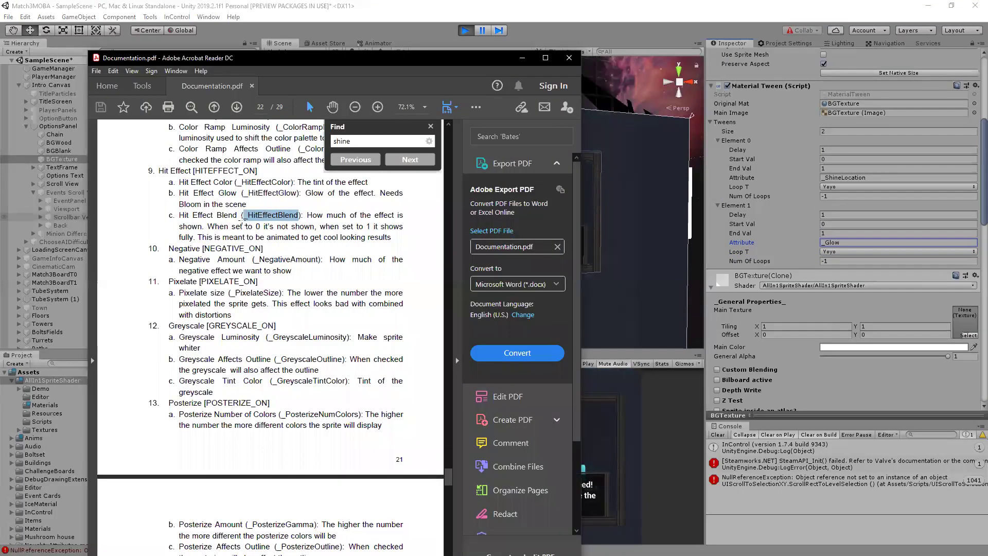
{"action": "key", "text": "alt+Tab"}
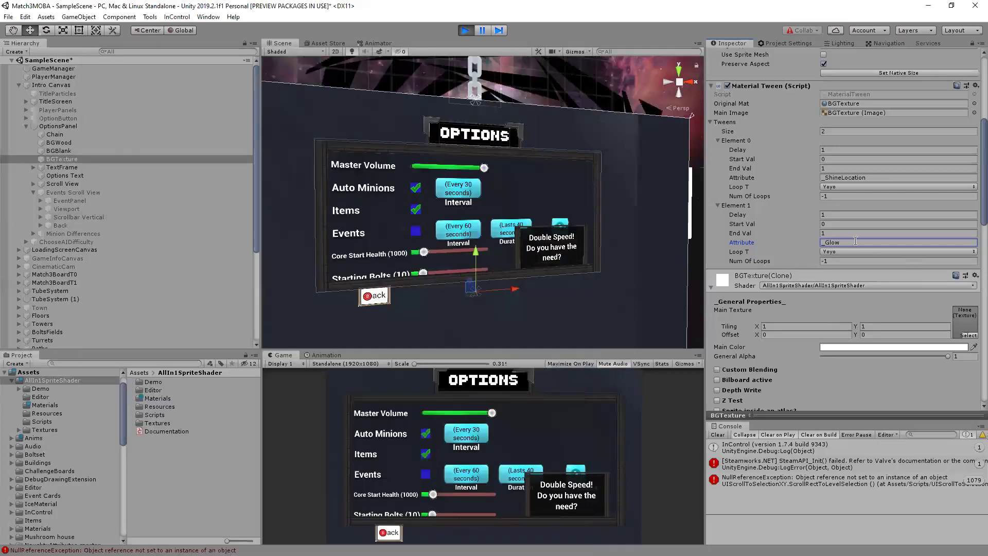
Retarget Element 1 to _HitEffectBlend with an end value of 100.
{"action": "double_click", "coordinate": [855, 240]}
{"action": "type", "text": "_Hit"}
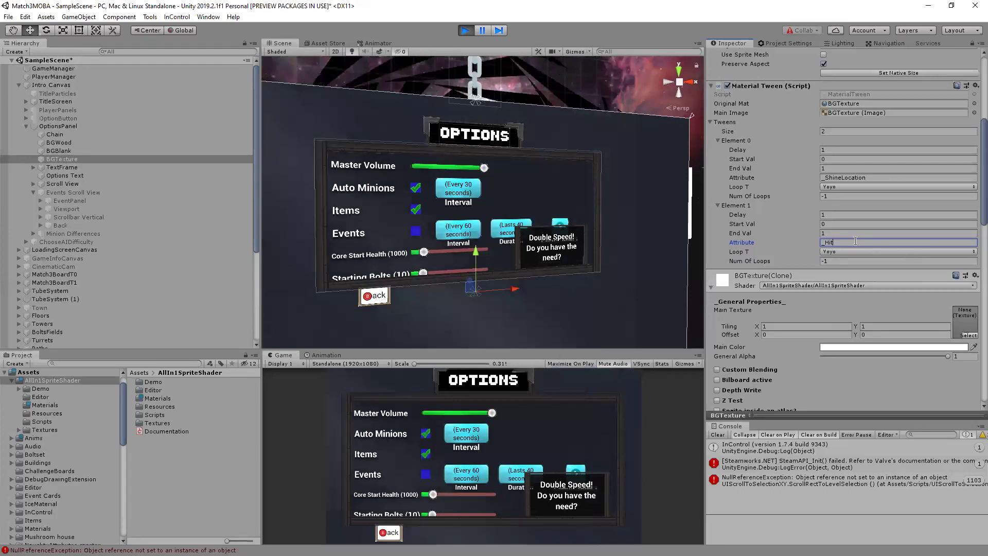
{"action": "type", "text": "EffectBlend"}
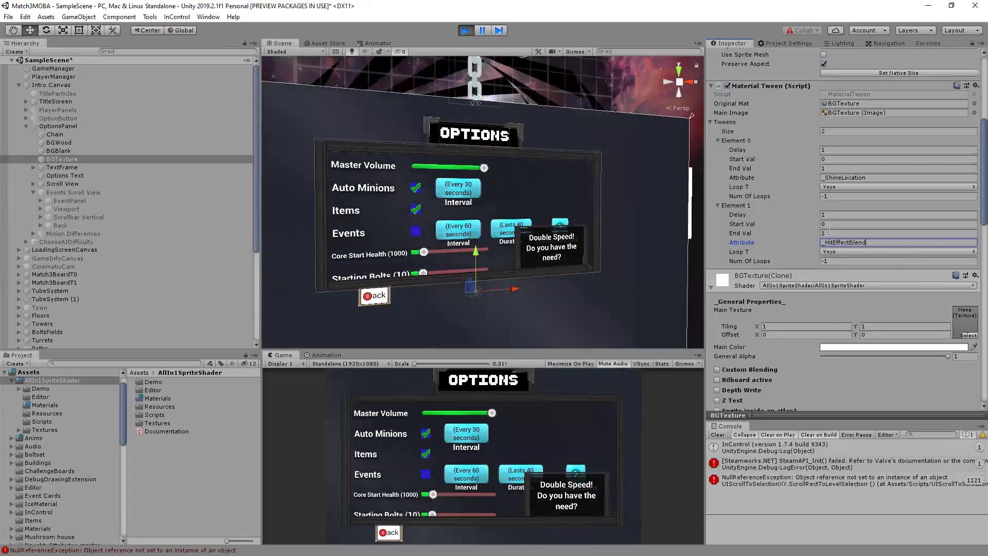
{"action": "left_click", "coordinate": [842, 231]}
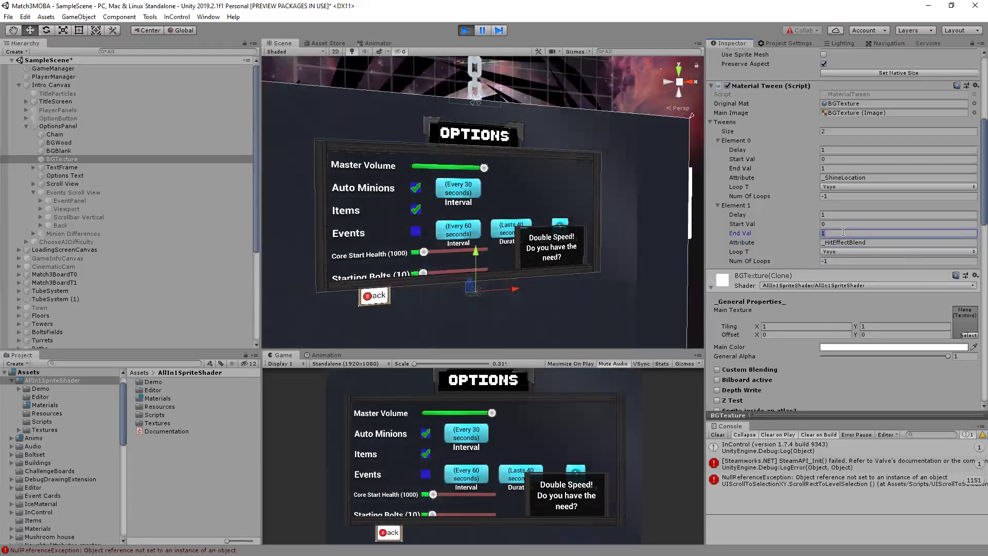
{"action": "type", "text": "100"}
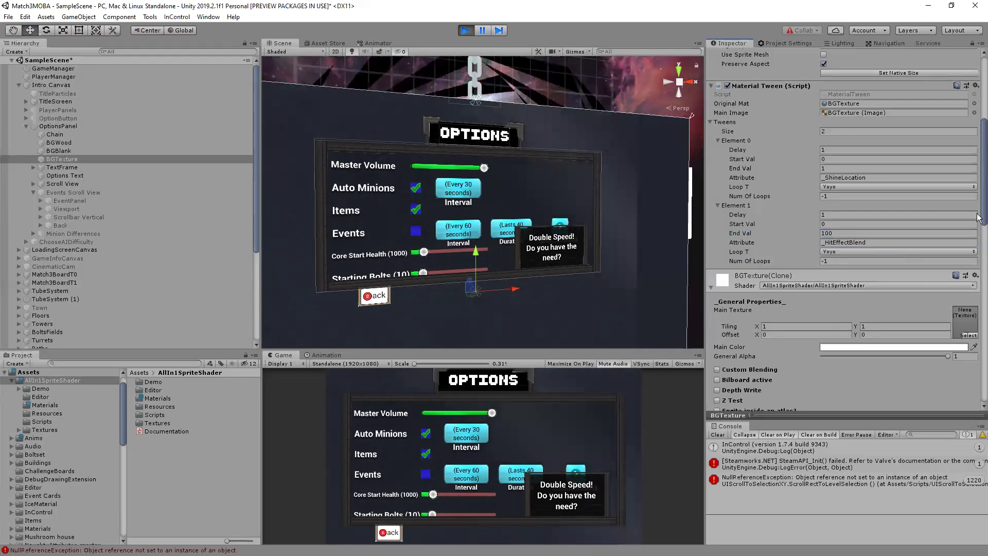
Tick 9.Hit Effect in the BGTexture material's Color Effects list.
{"action": "scroll", "coordinate": [979, 232], "scroll_direction": "down", "scroll_amount": 3}
{"action": "scroll", "coordinate": [977, 280], "scroll_direction": "down", "scroll_amount": 6}
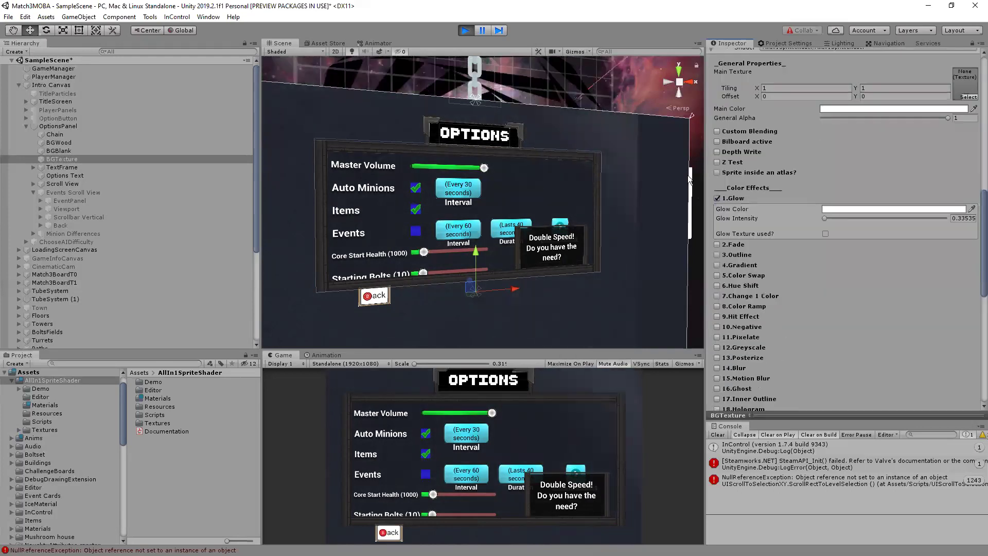
{"action": "scroll", "coordinate": [736, 282], "scroll_direction": "down", "scroll_amount": 6}
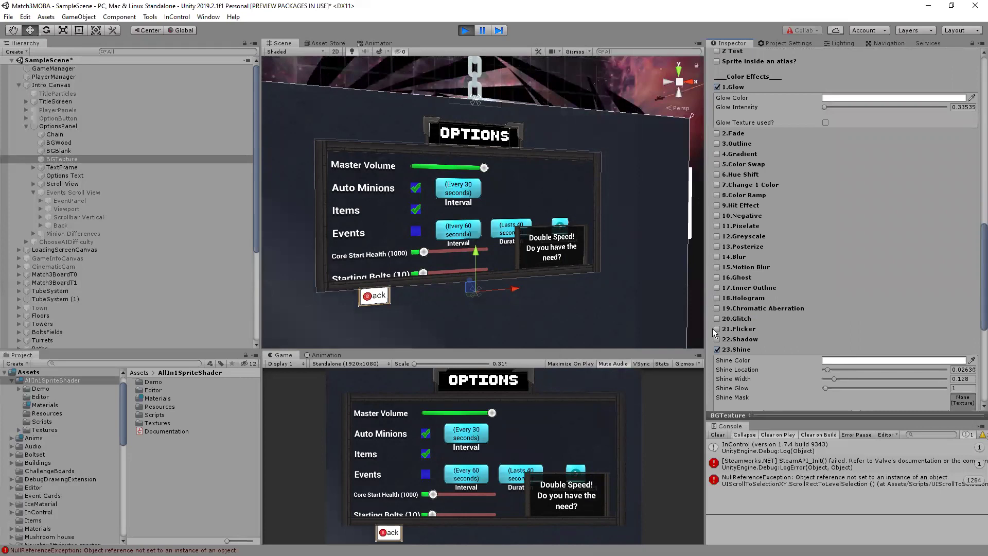
{"action": "scroll", "coordinate": [718, 283], "scroll_direction": "down", "scroll_amount": 8}
{"action": "scroll", "coordinate": [720, 226], "scroll_direction": "up", "scroll_amount": 8}
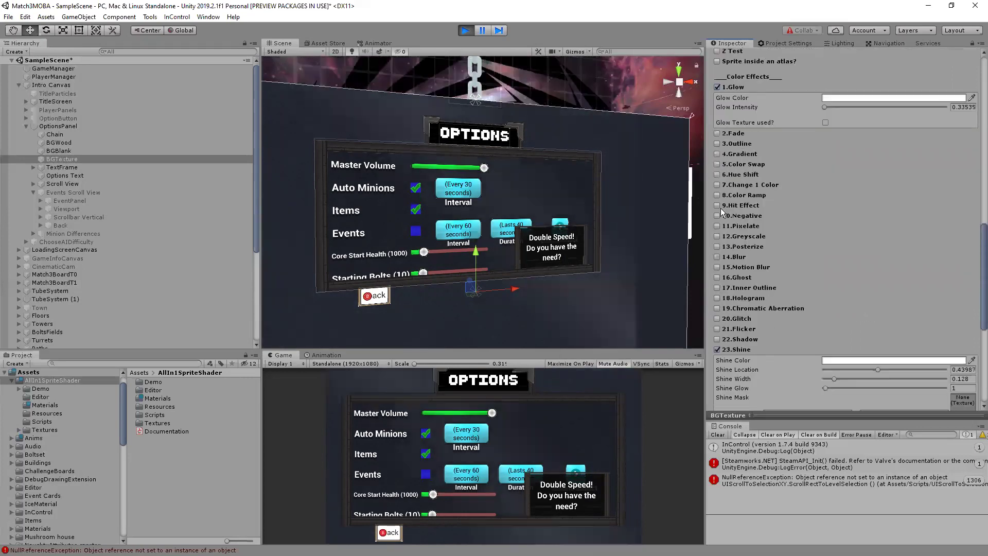
{"action": "left_click", "coordinate": [720, 205]}
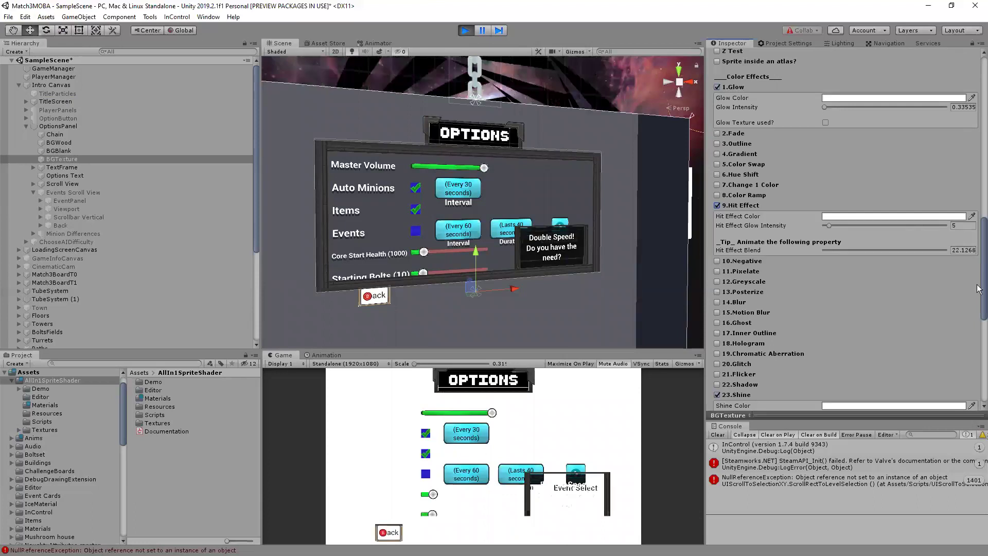
Set the second tween's Loop T to Restart and its delay to 5.
{"action": "scroll", "coordinate": [953, 221], "scroll_direction": "up", "scroll_amount": 15}
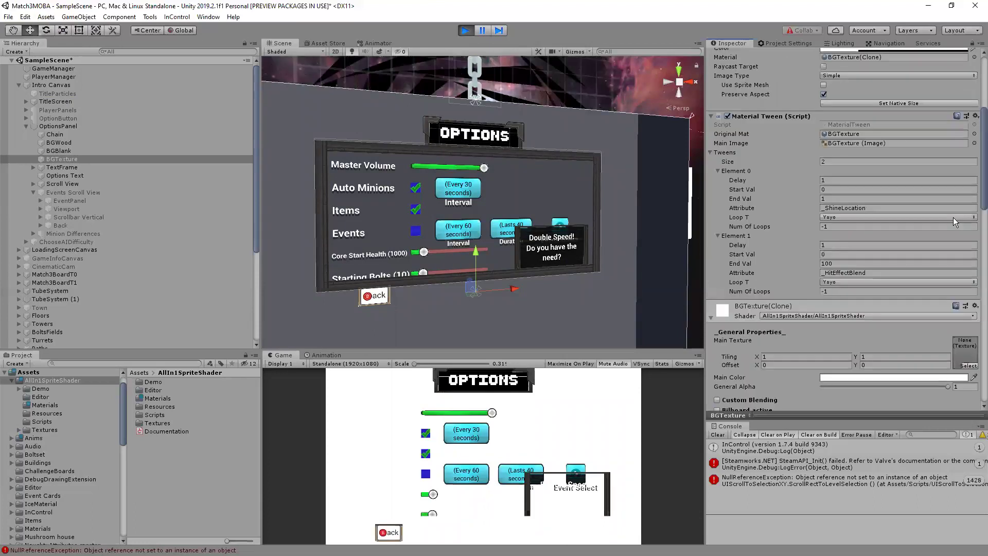
{"action": "left_click", "coordinate": [845, 281]}
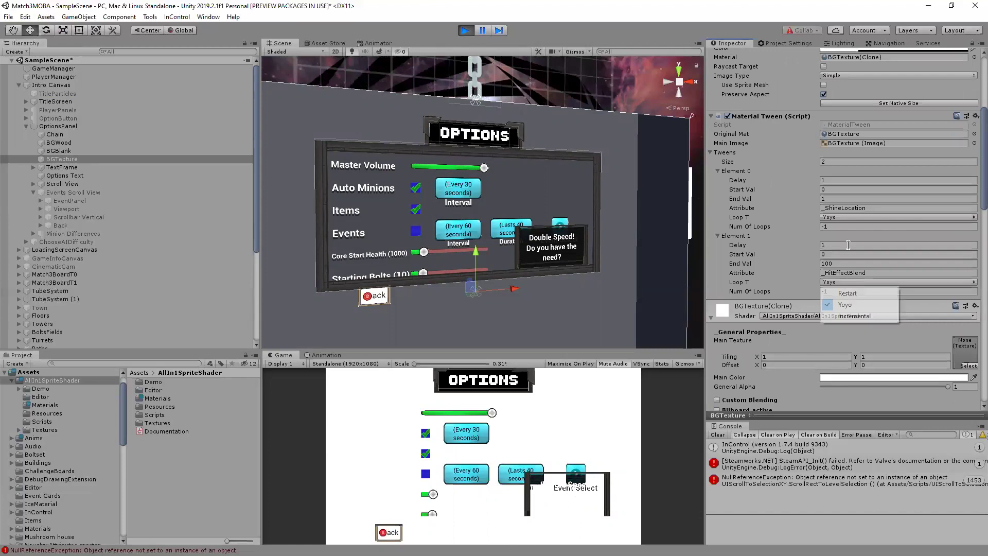
{"action": "left_click", "coordinate": [847, 293]}
{"action": "left_click", "coordinate": [844, 245]}
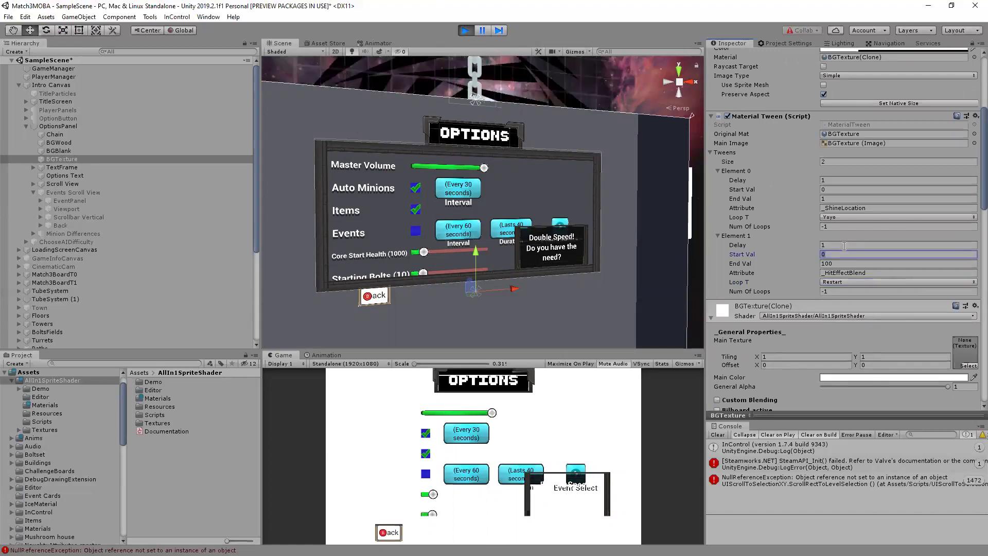
{"action": "type", "text": "5"}
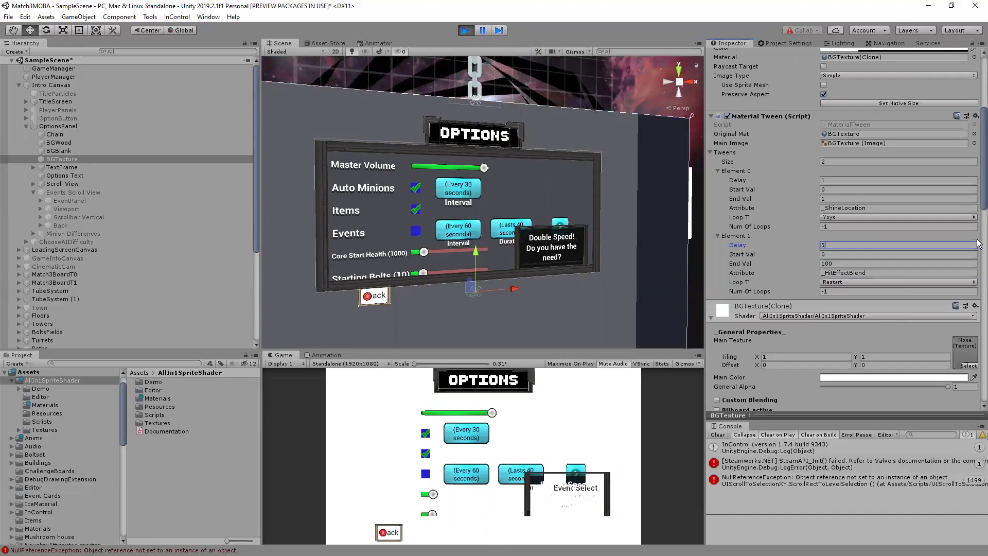
{"action": "scroll", "coordinate": [977, 258], "scroll_direction": "down", "scroll_amount": 4}
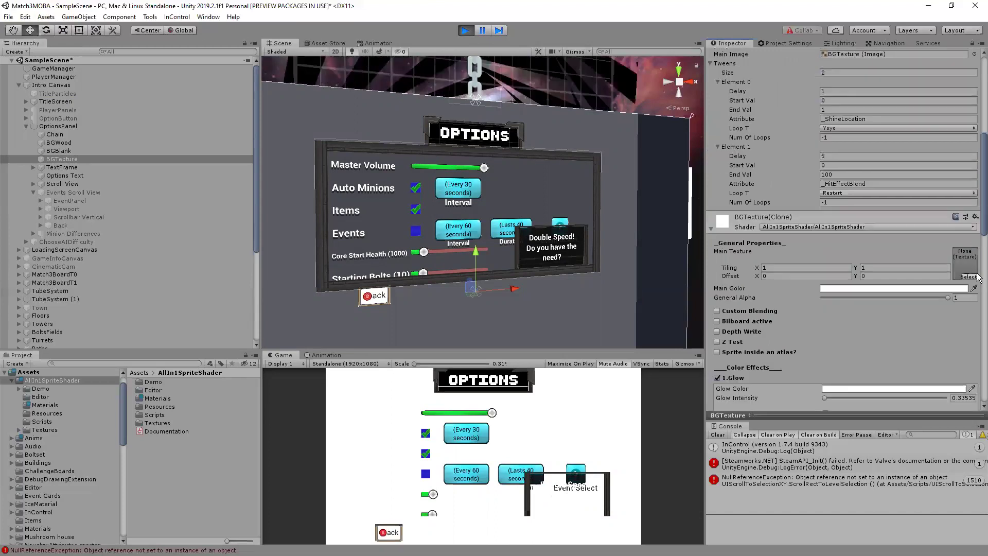
{"action": "scroll", "coordinate": [977, 278], "scroll_direction": "down", "scroll_amount": 10}
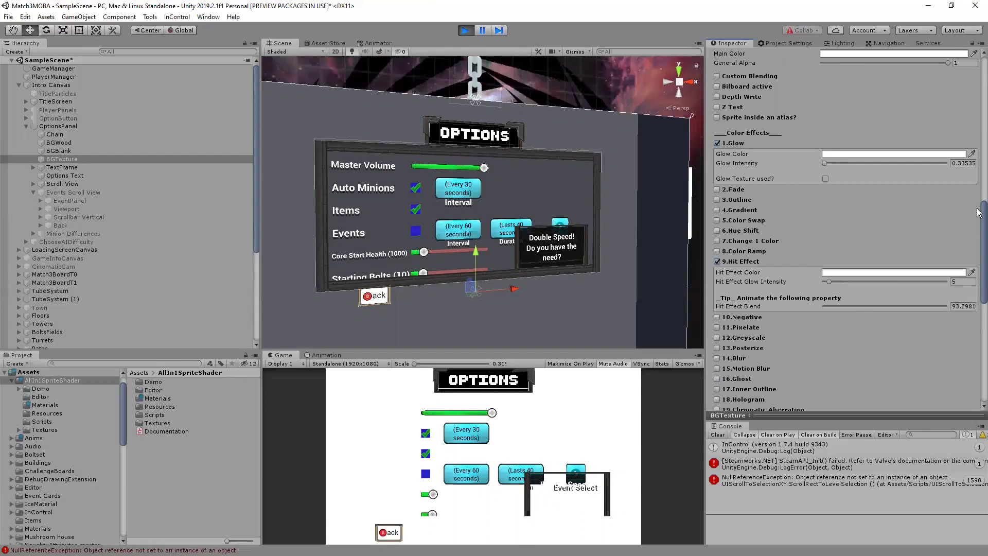
Give the second tween an end value of 1, Yoyo looping, and a 0.2 delay.
{"action": "scroll", "coordinate": [979, 212], "scroll_direction": "up", "scroll_amount": 5}
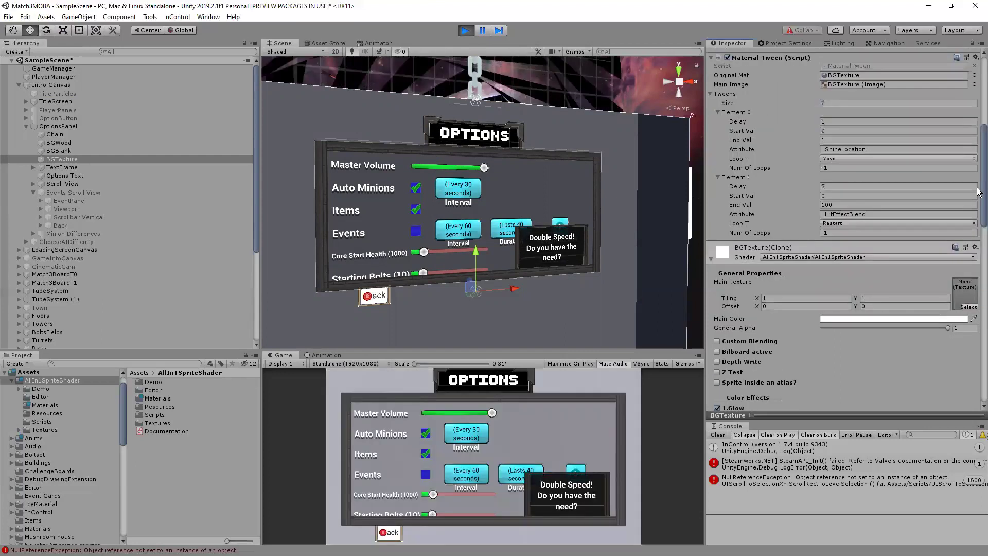
{"action": "left_click", "coordinate": [849, 202]}
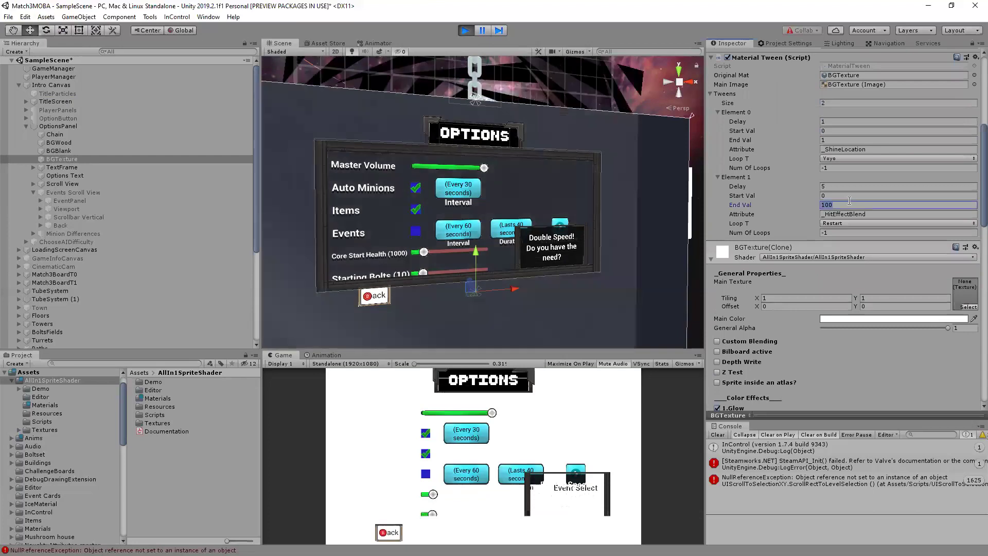
{"action": "type", "text": "1"}
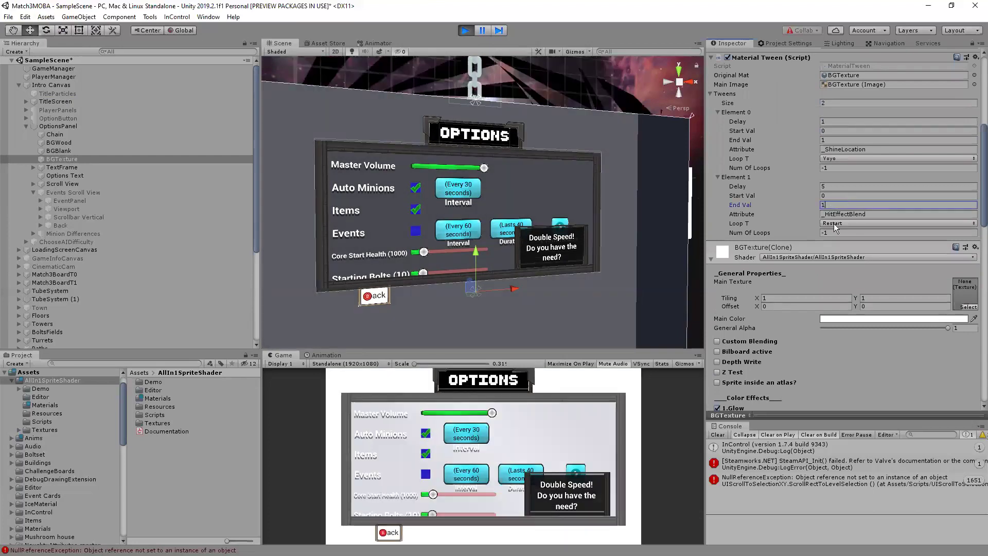
{"action": "key", "text": "Tab"}
{"action": "key", "text": "Tab"}
{"action": "key", "text": "Down"}
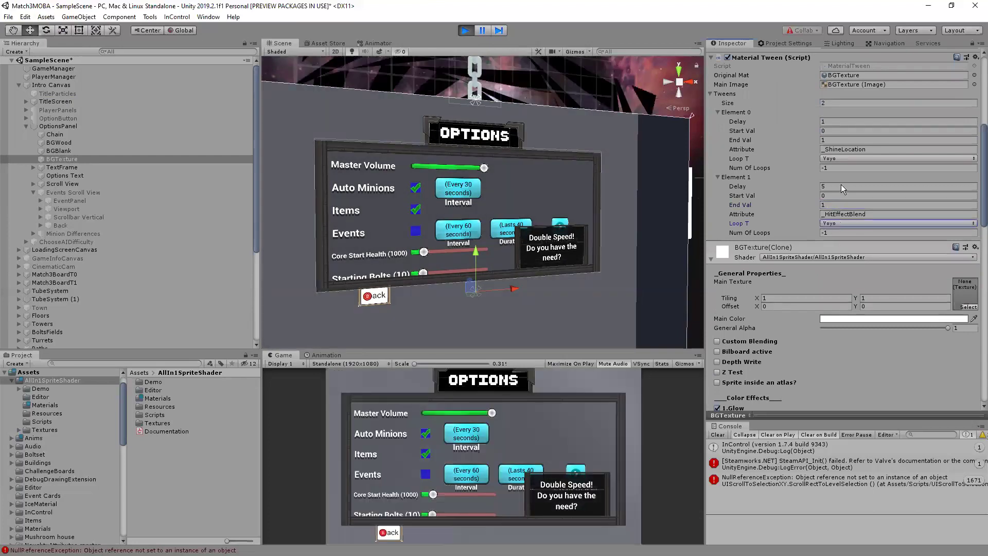
{"action": "left_click", "coordinate": [841, 186]}
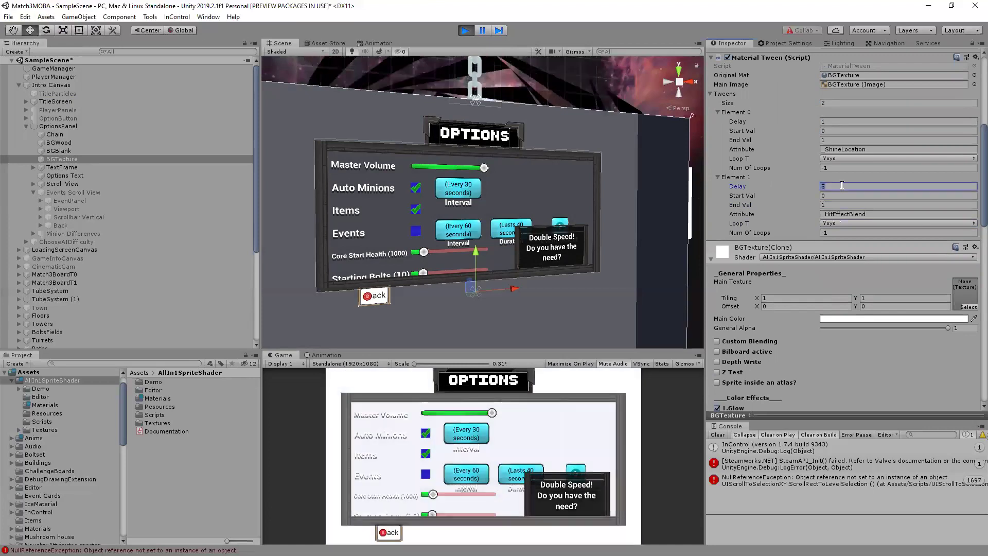
{"action": "type", "text": ".2"}
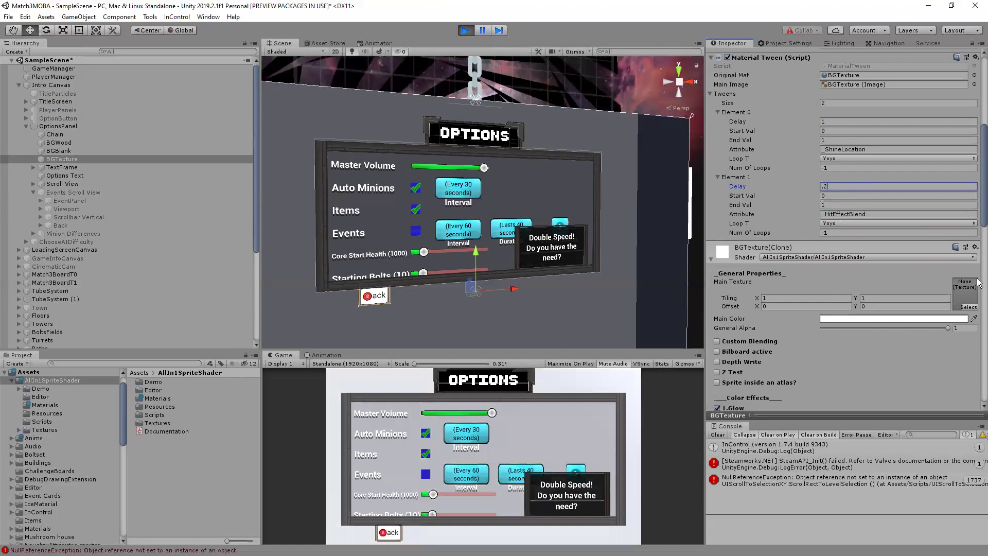
{"action": "scroll", "coordinate": [979, 280], "scroll_direction": "down", "scroll_amount": 5}
{"action": "scroll", "coordinate": [896, 281], "scroll_direction": "up", "scroll_amount": 1}
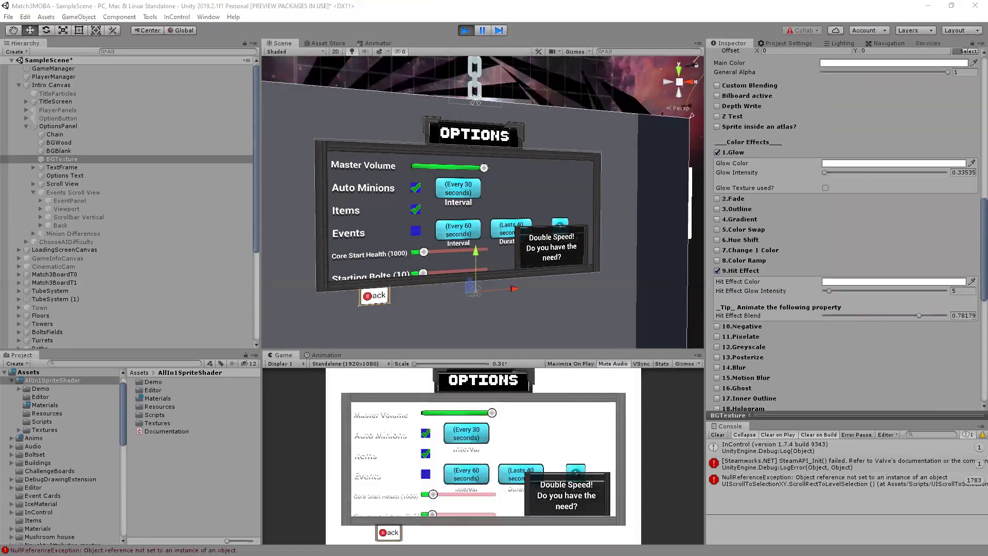
Set the Hit Effect Color to light red FF6E6E.
{"action": "left_click", "coordinate": [894, 281]}
{"action": "left_click", "coordinate": [731, 346]}
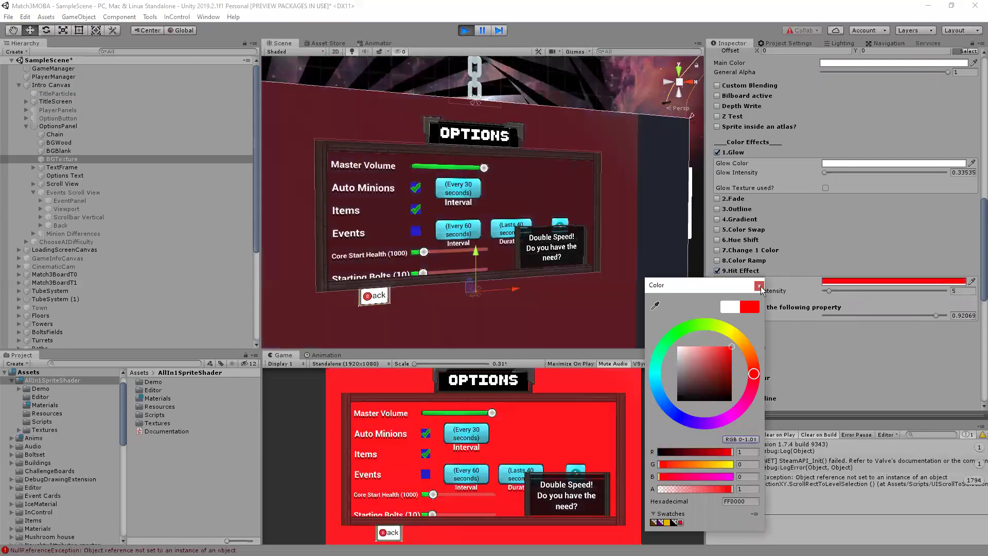
{"action": "left_click", "coordinate": [708, 346]}
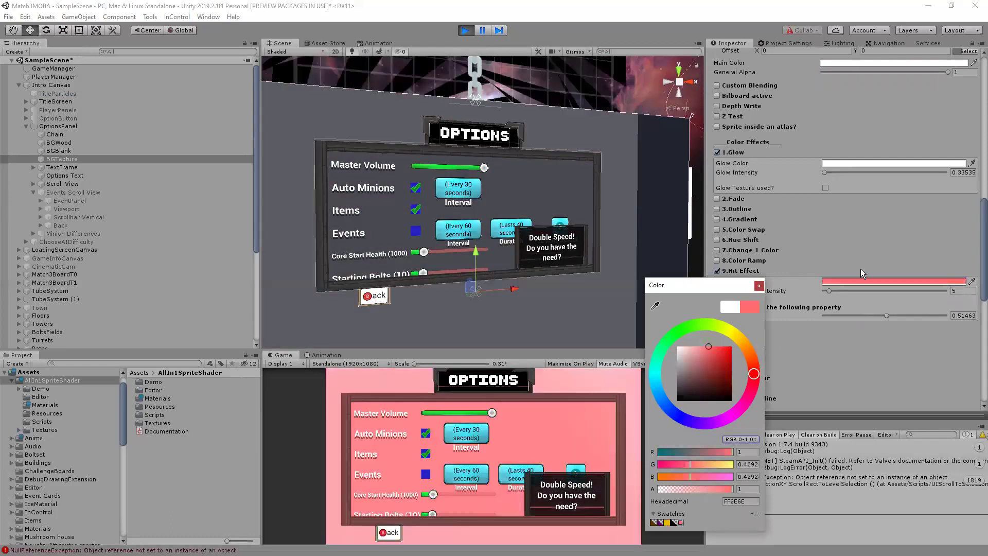
{"action": "left_click", "coordinate": [977, 273]}
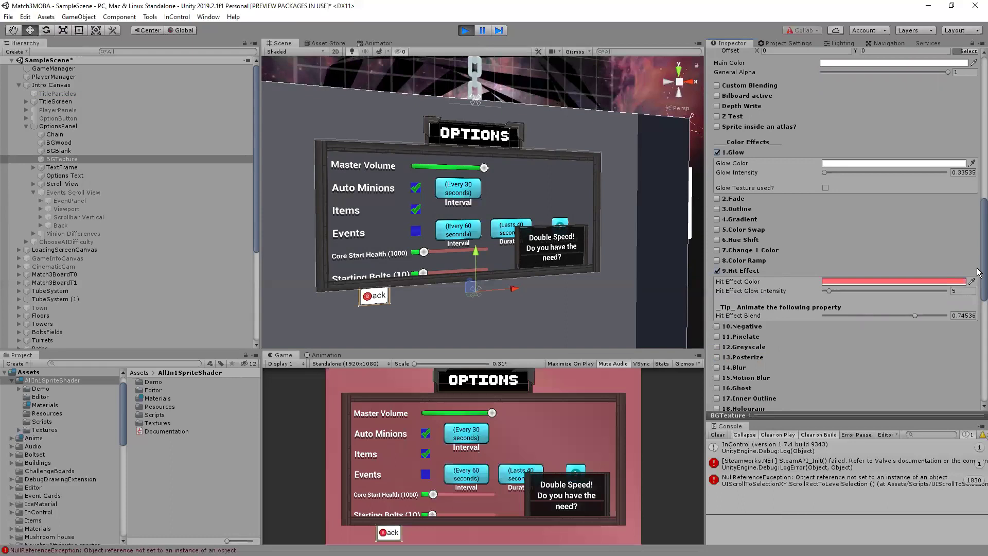
Untick 9.Hit Effect on the BGTexture material.
{"action": "scroll", "coordinate": [725, 272], "scroll_direction": "down", "scroll_amount": 1}
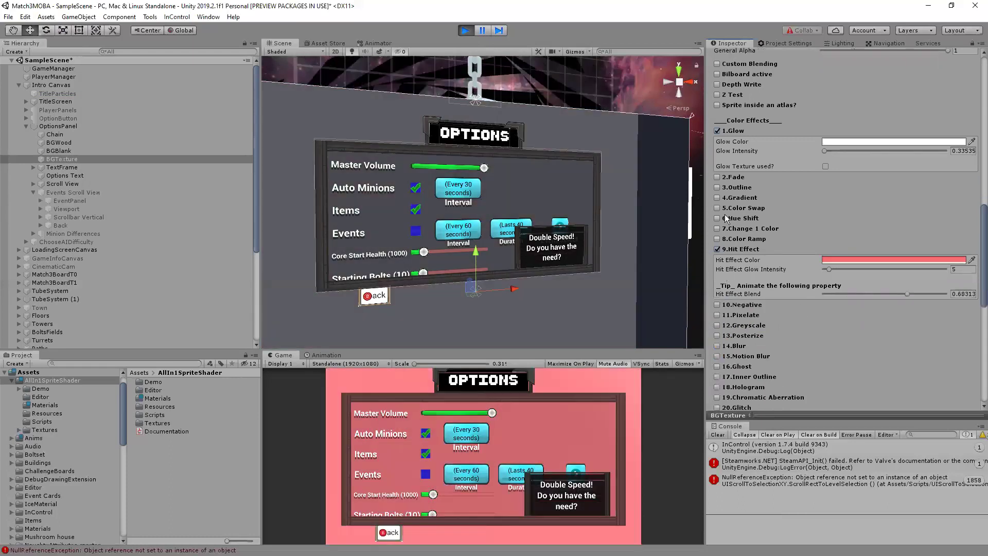
{"action": "scroll", "coordinate": [724, 214], "scroll_direction": "down", "scroll_amount": 2}
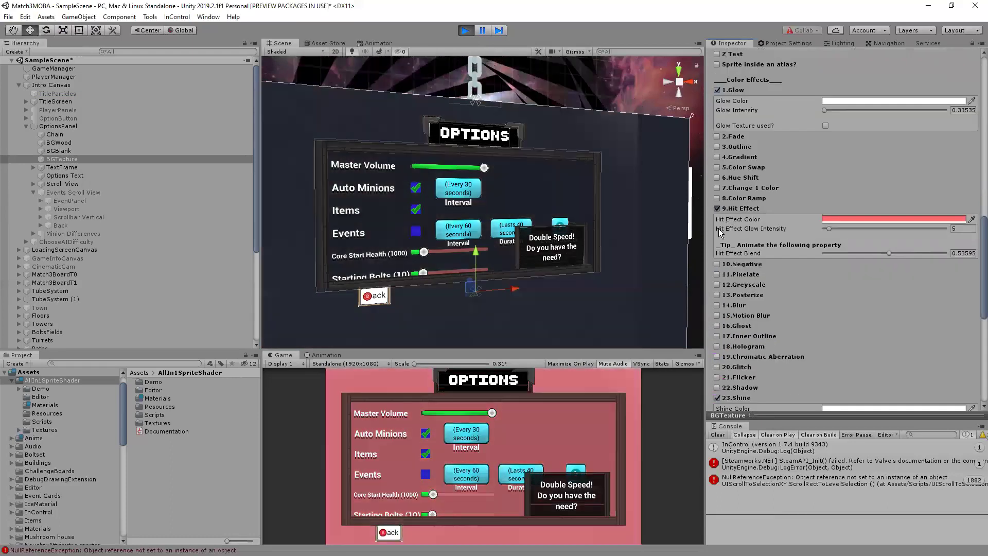
{"action": "left_click", "coordinate": [716, 209]}
Set Element 1 to animate _Glow with end value 100 and delay 5.
{"action": "scroll", "coordinate": [792, 345], "scroll_direction": "up", "scroll_amount": 9}
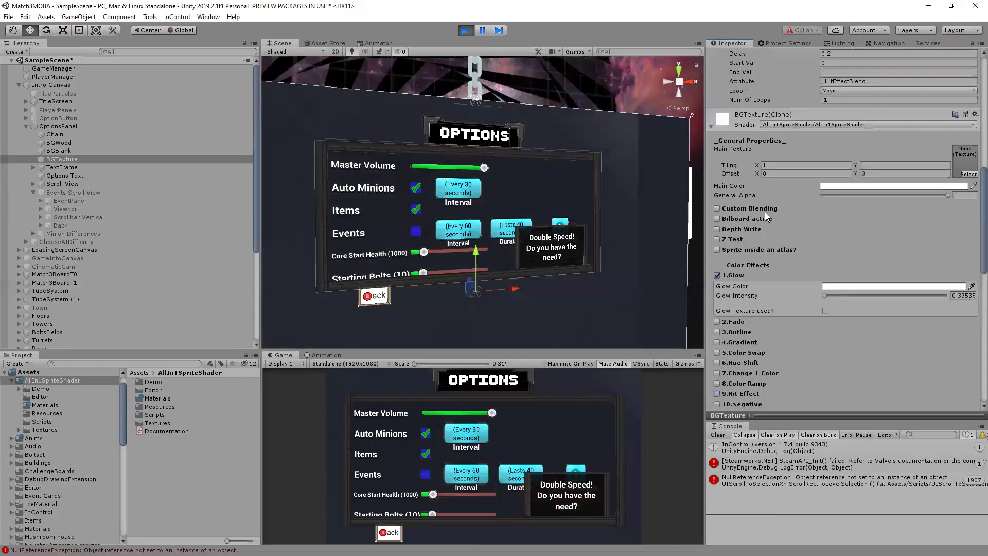
{"action": "scroll", "coordinate": [764, 212], "scroll_direction": "up", "scroll_amount": 9}
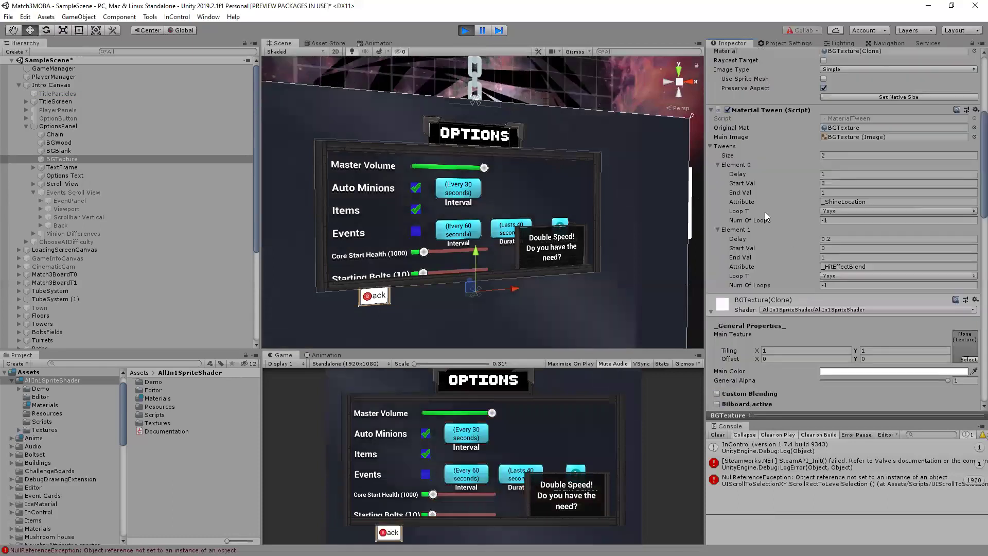
{"action": "left_click", "coordinate": [871, 266]}
{"action": "type", "text": "_Glow"}
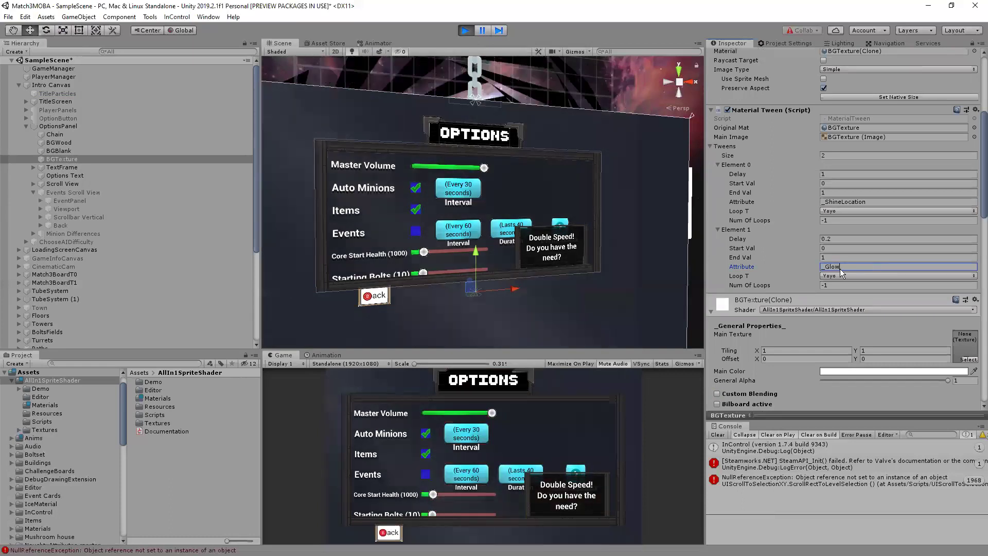
{"action": "left_click", "coordinate": [839, 258]}
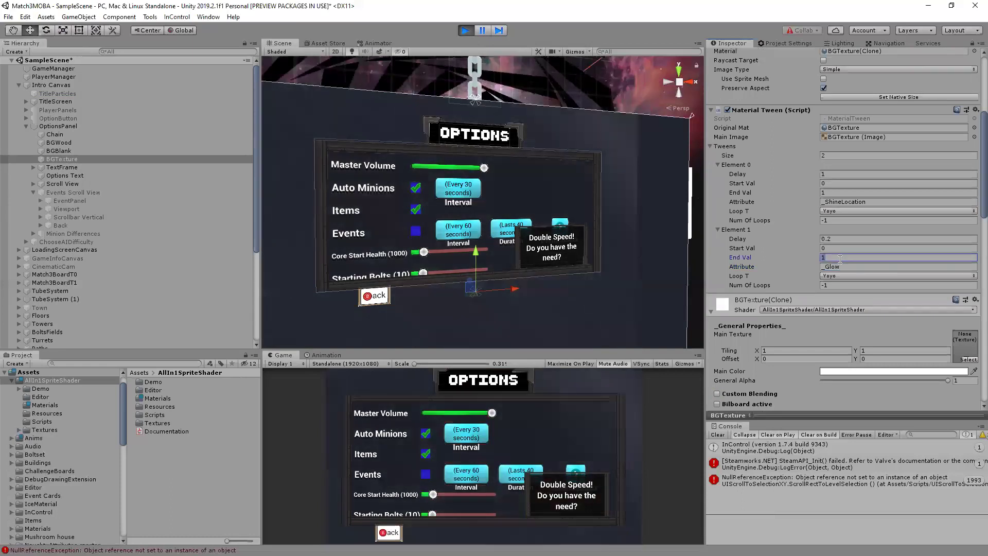
{"action": "type", "text": "100"}
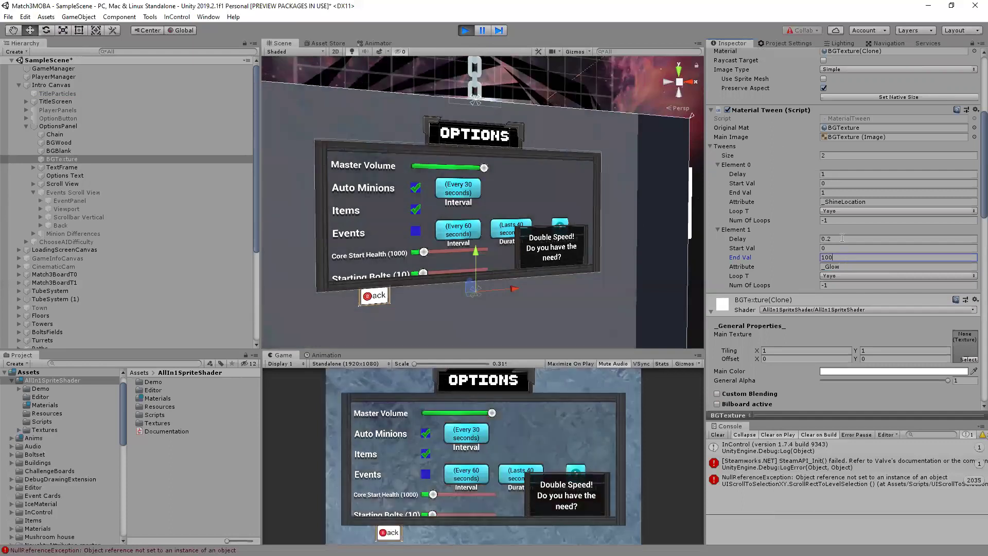
{"action": "left_click", "coordinate": [842, 238]}
{"action": "type", "text": "5"}
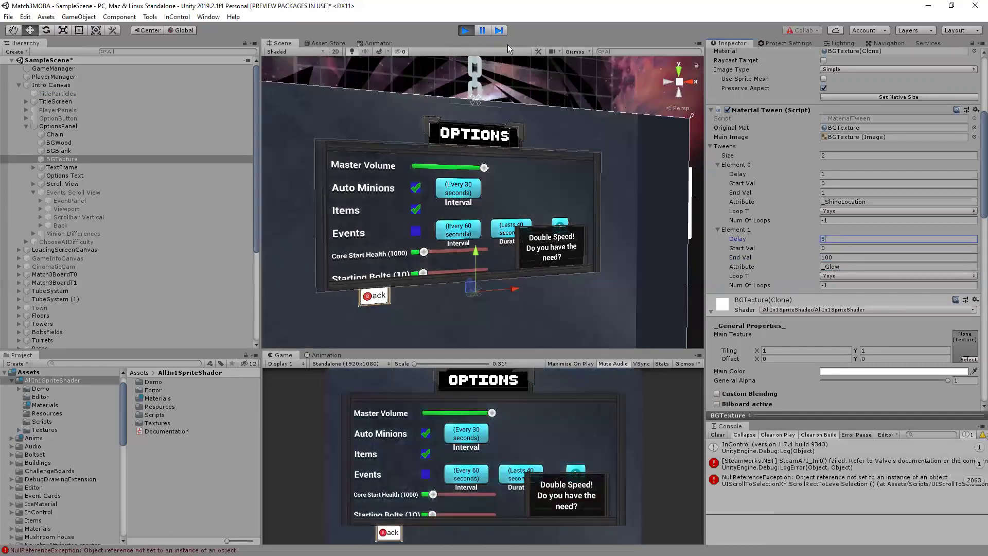